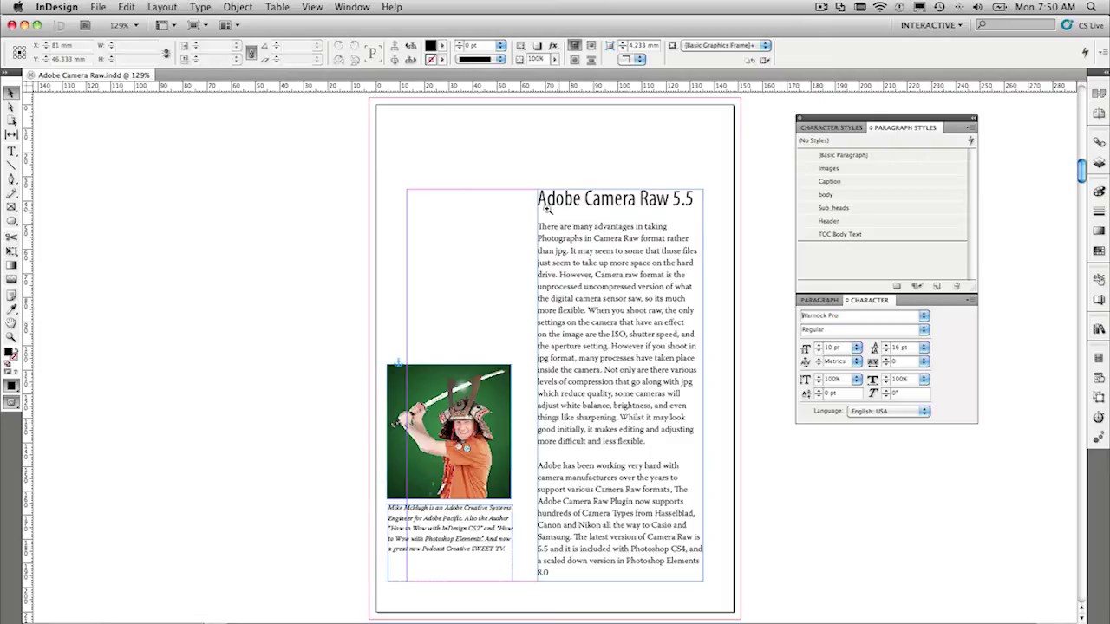
# Step: Zoom in on the article's first paragraph and select the whole paragraph
pyautogui.moveTo(507, 207); pyautogui.dragTo(627, 448)
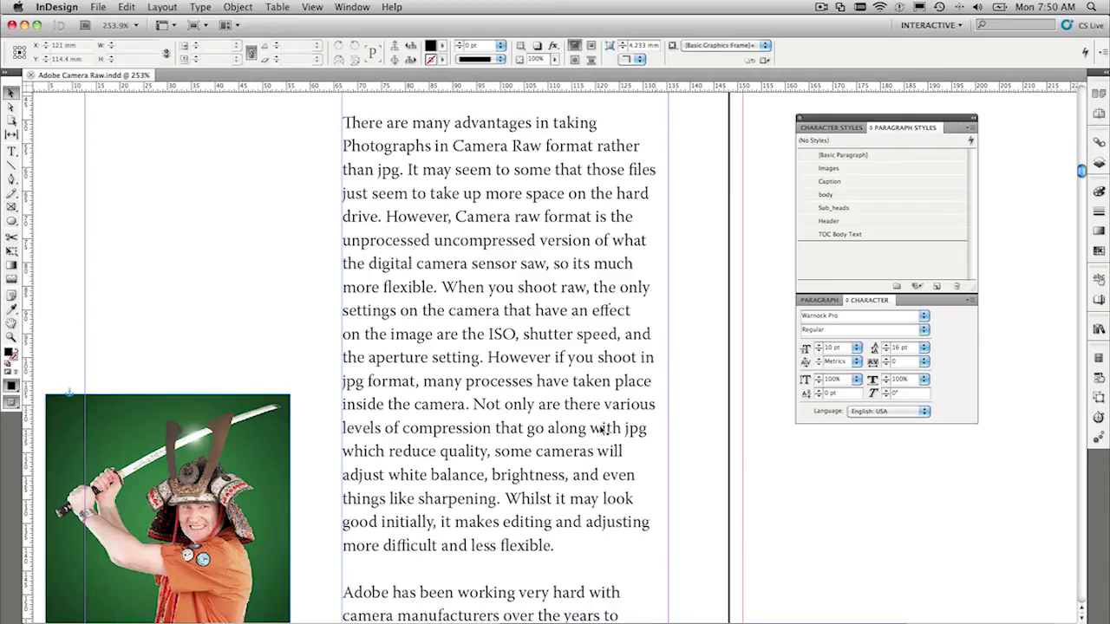
pyautogui.tripleClick(601, 429)
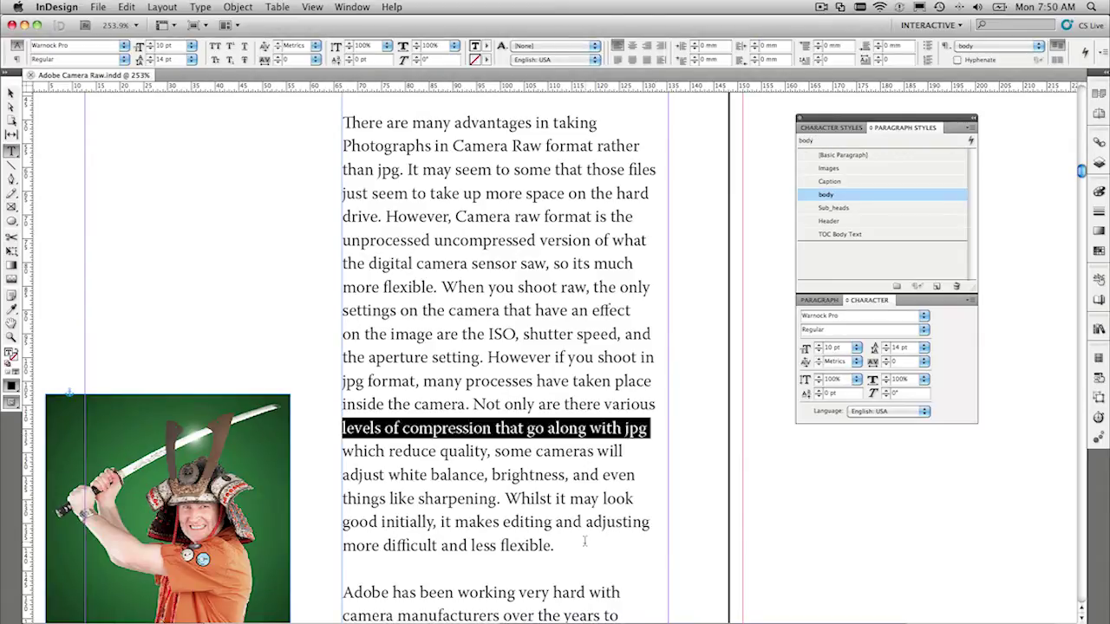
pyautogui.moveTo(554, 546); pyautogui.dragTo(326, 123)
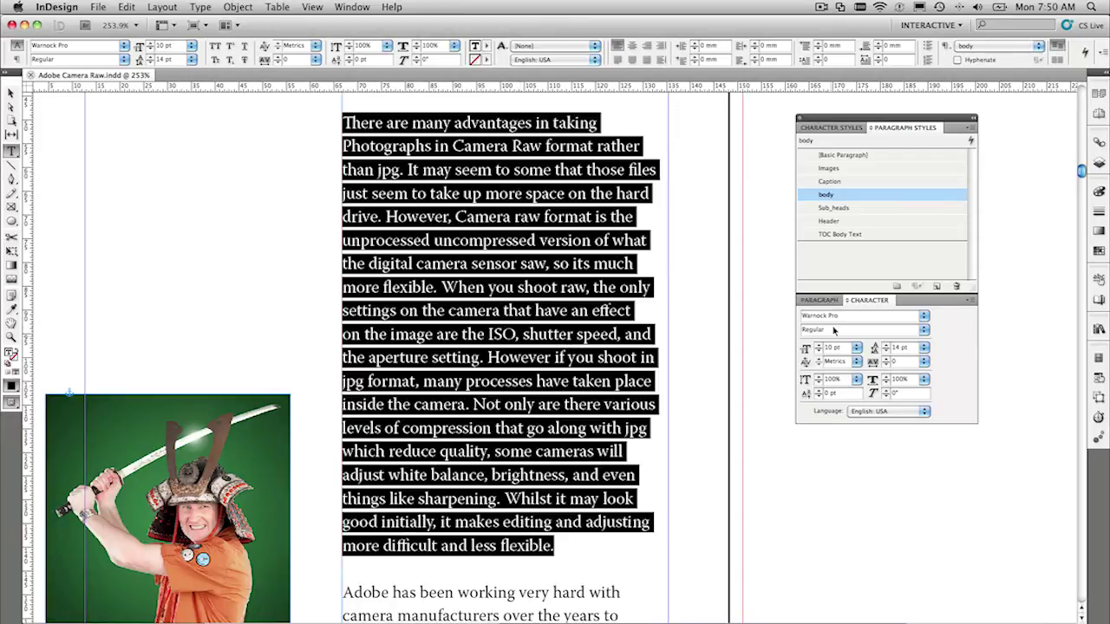
# Step: Switch to the Paragraph panel and try the single-line composer from its panel menu
pyautogui.click(818, 300)
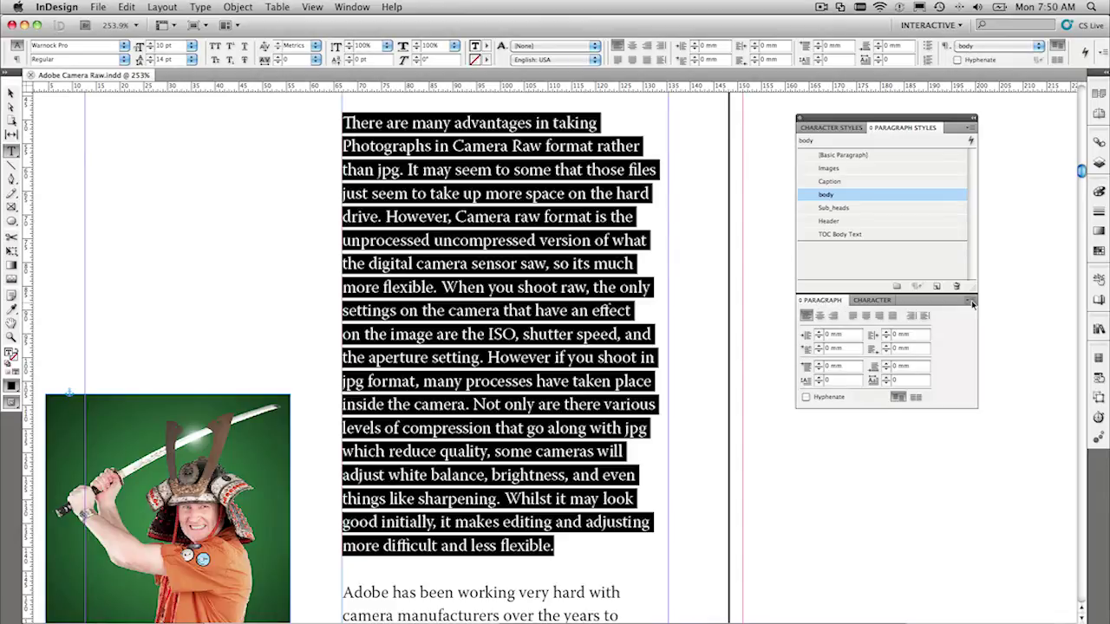
pyautogui.click(972, 302)
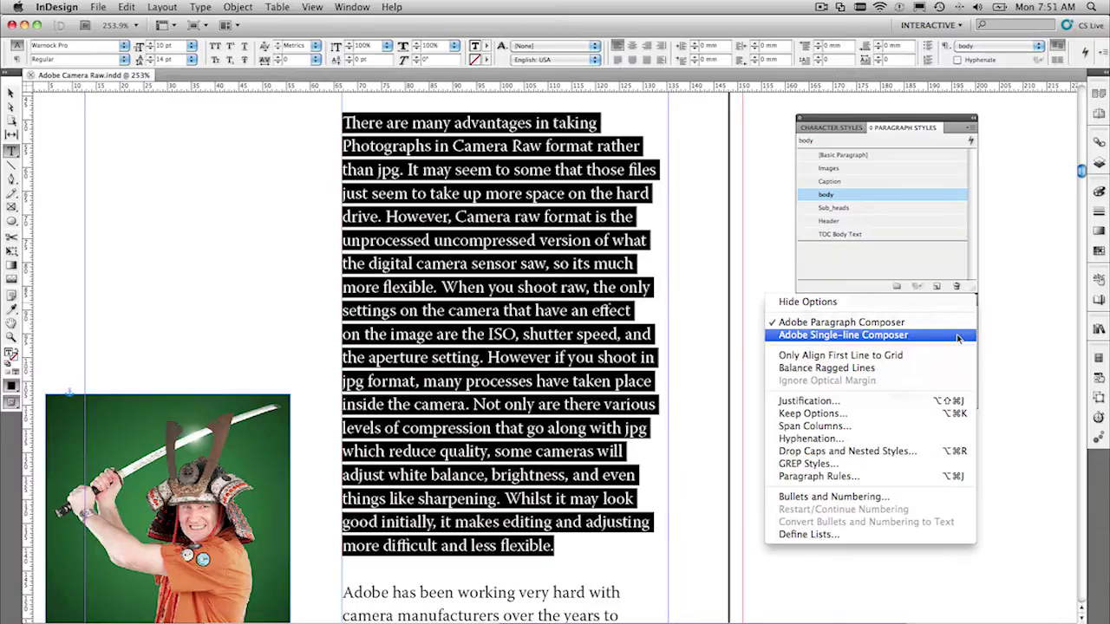
pyautogui.click(958, 337)
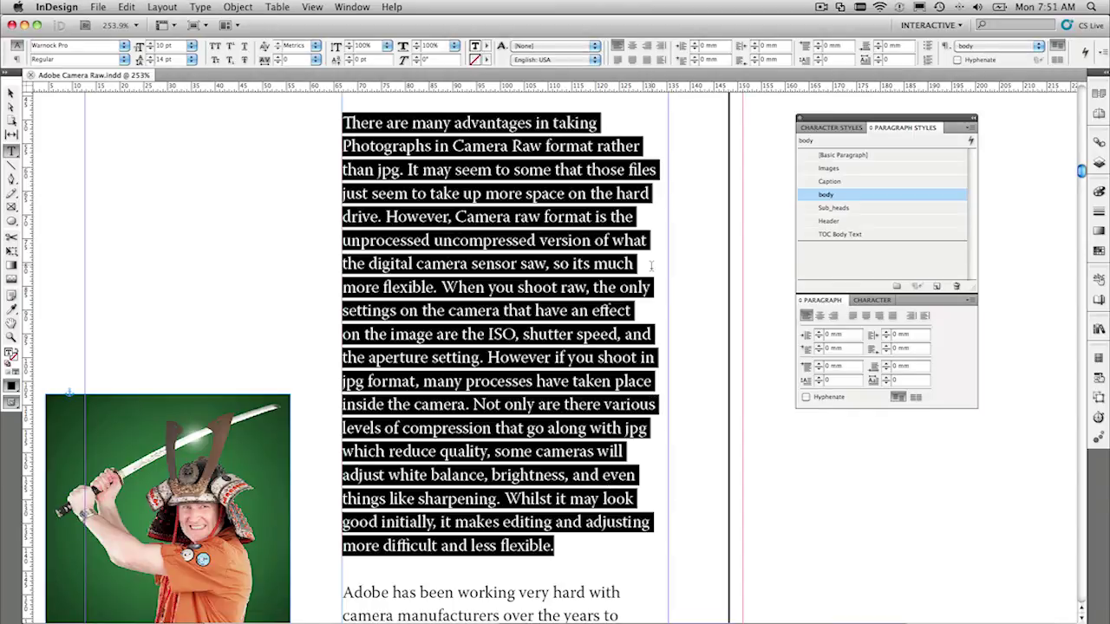
# Step: Select the words 'settings on the camera that have an effect on' in the opening paragraph
pyautogui.click(627, 427)
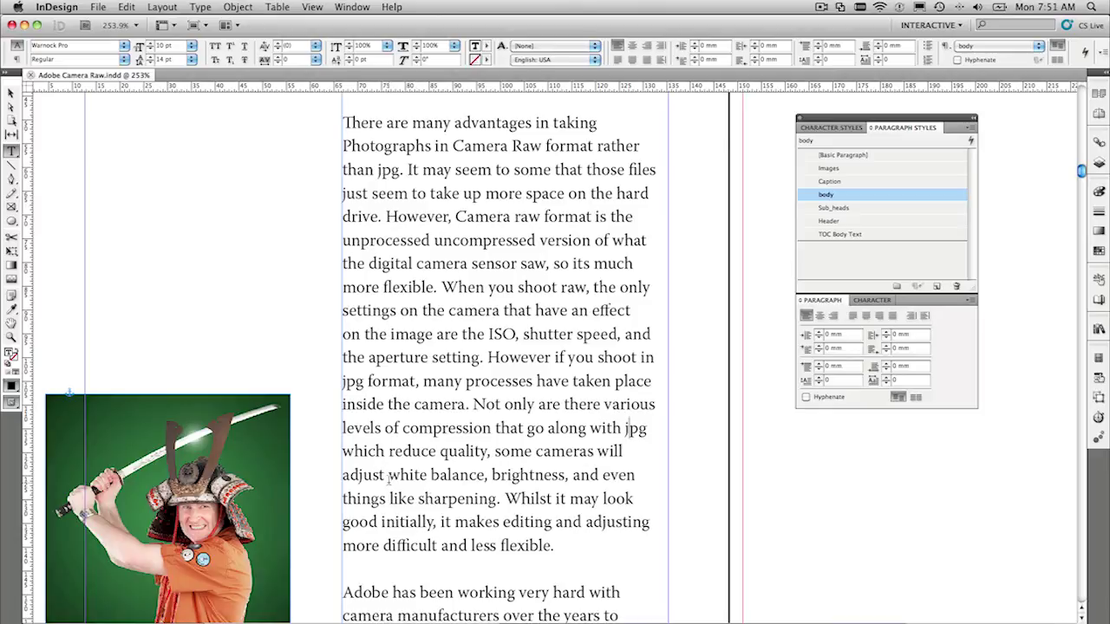
pyautogui.moveTo(386, 476); pyautogui.dragTo(635, 453)
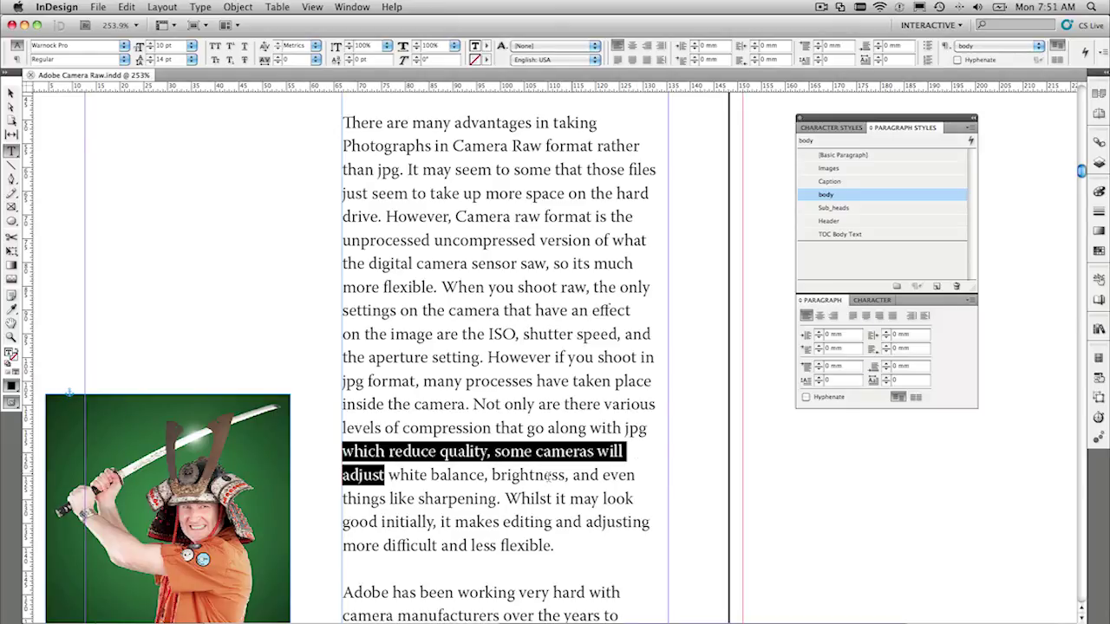
pyautogui.moveTo(359, 337); pyautogui.dragTo(343, 310)
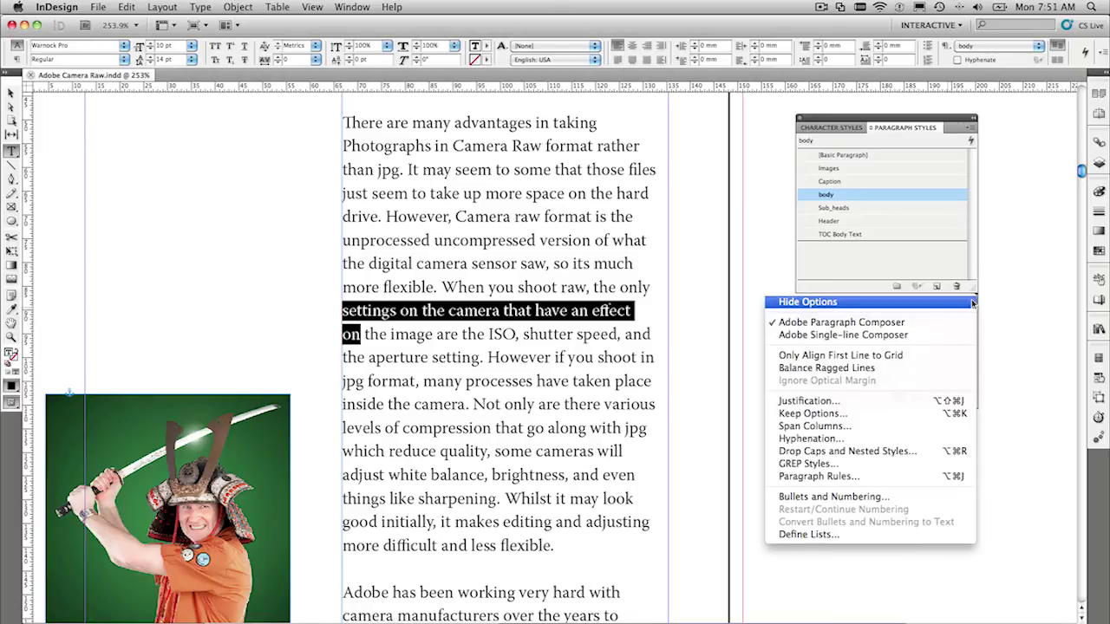
pyautogui.click(950, 344)
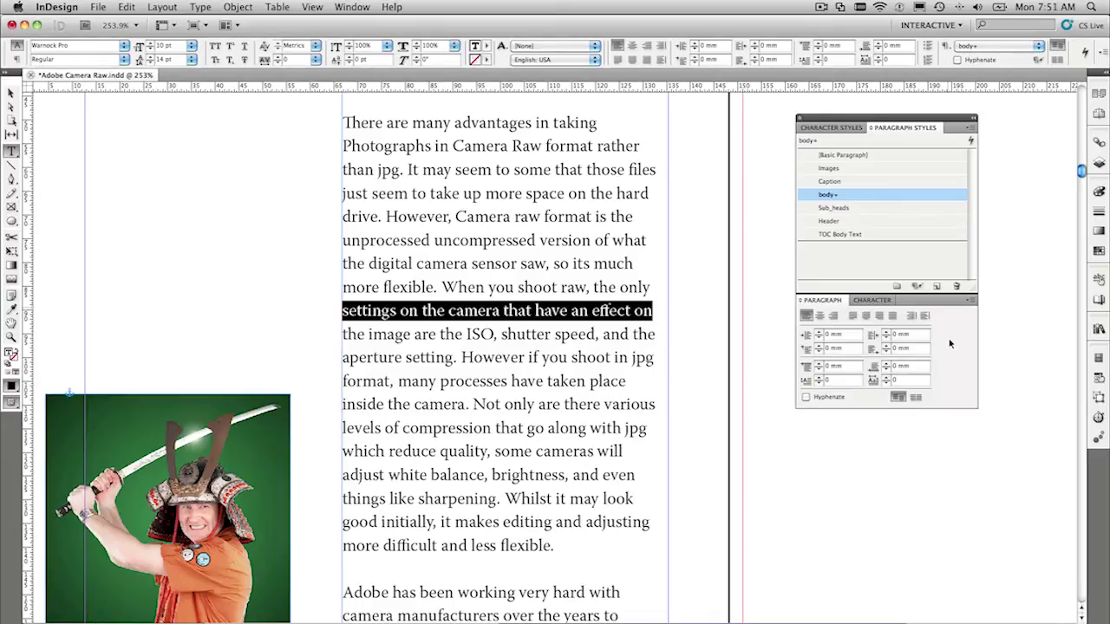
pyautogui.click(616, 274)
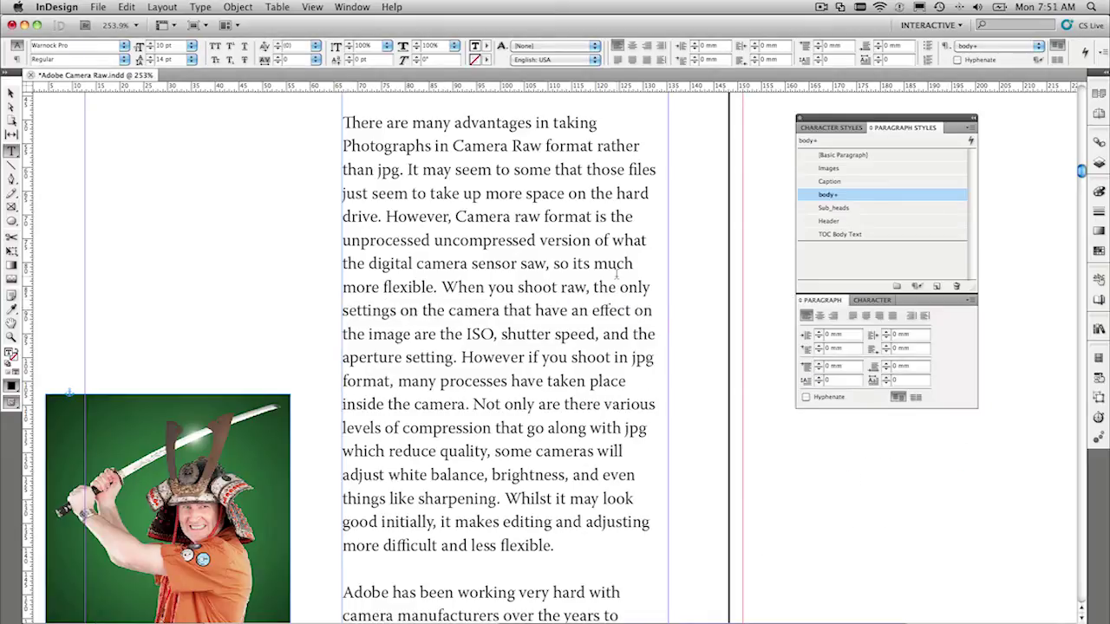
pyautogui.click(974, 300)
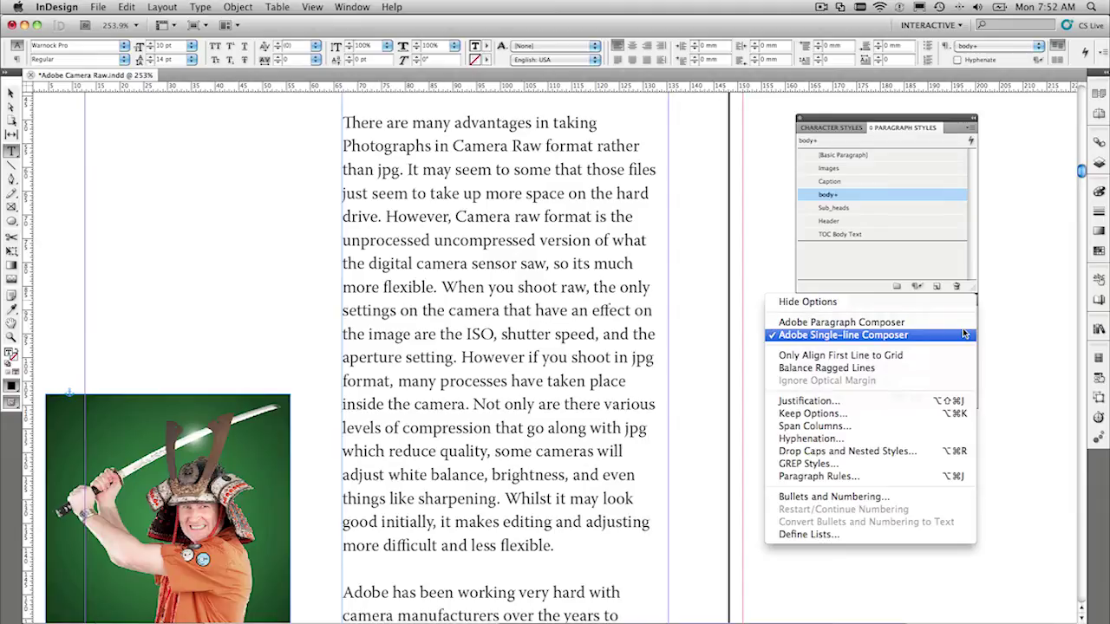
pyautogui.click(722, 342)
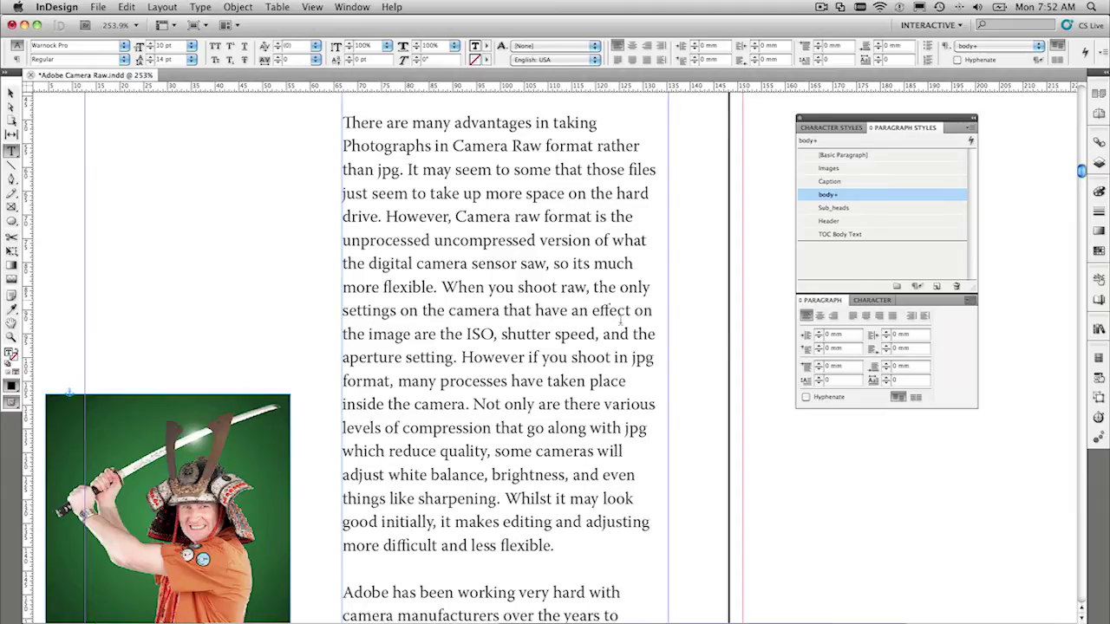
pyautogui.click(974, 302)
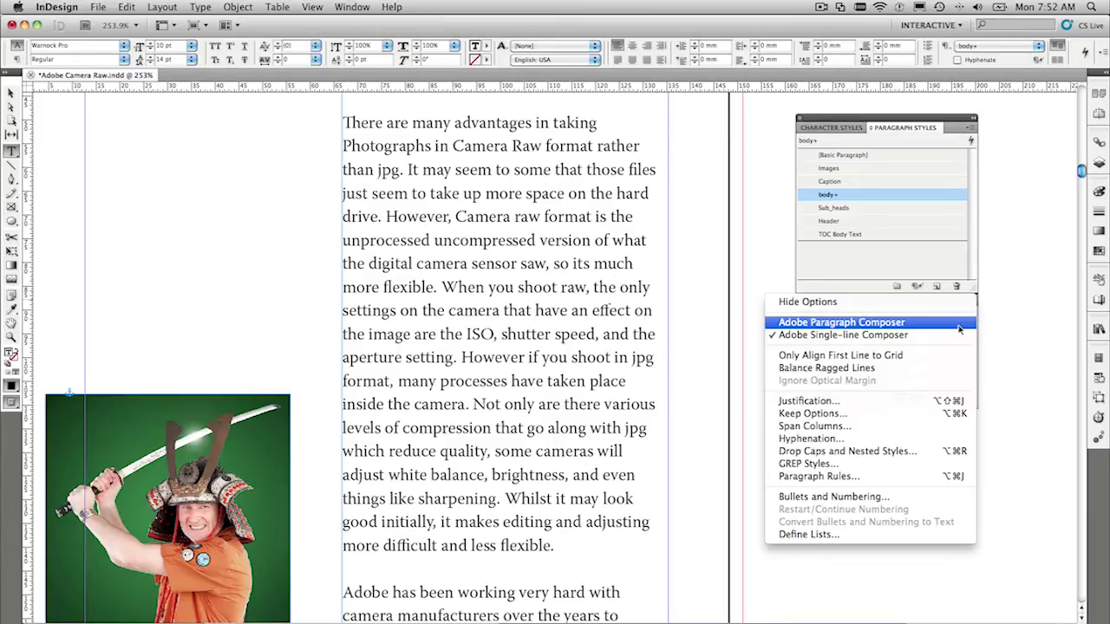
pyautogui.click(958, 326)
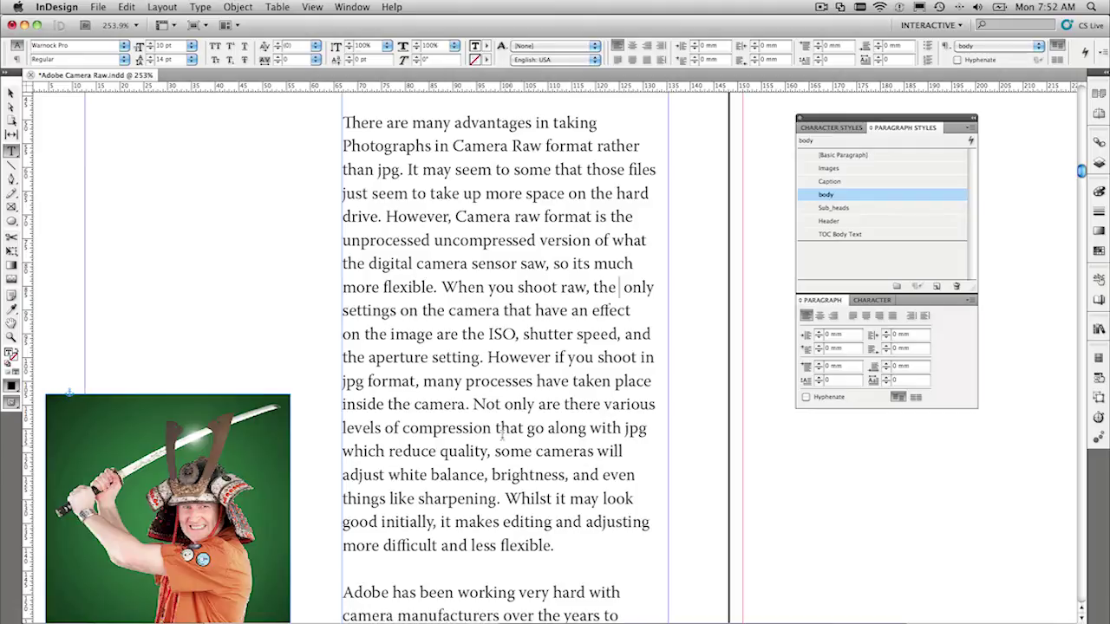
# Step: Scroll down, try and undo a forced break before 'Elements', then delete the space before '8.0'
pyautogui.press('Escape')
pyautogui.scroll(-10, 526, 488)
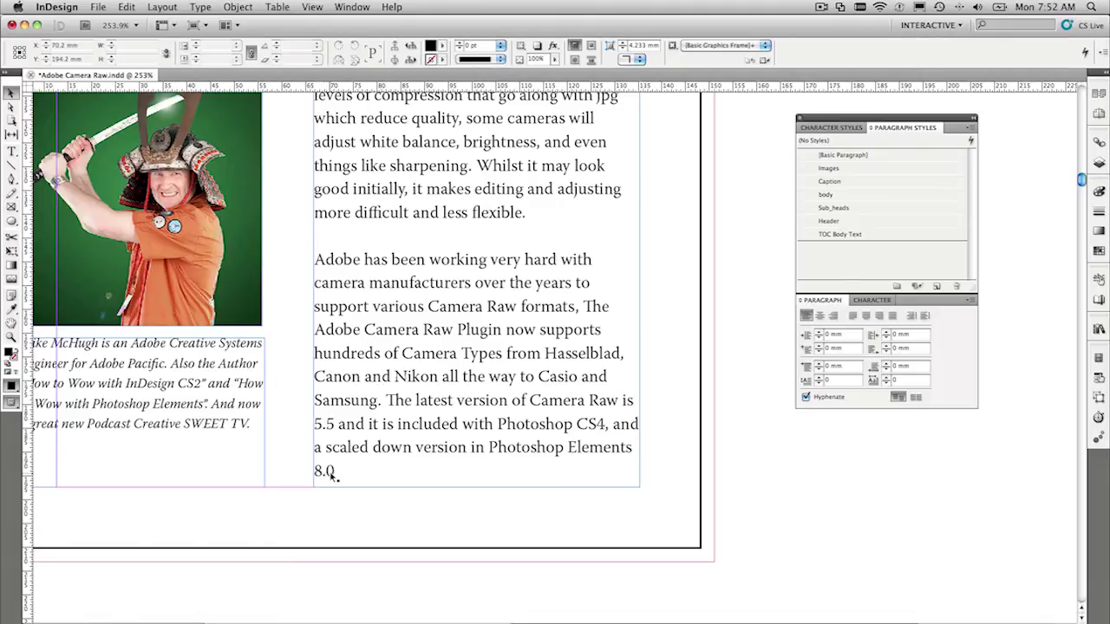
pyautogui.tripleClick(617, 448)
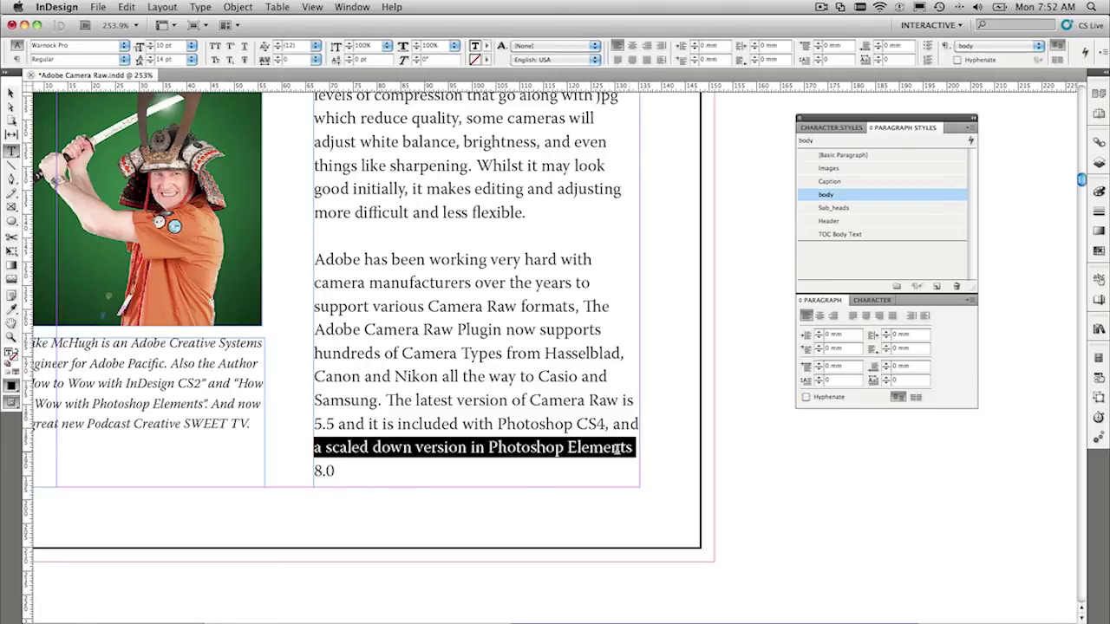
pyautogui.click(568, 448)
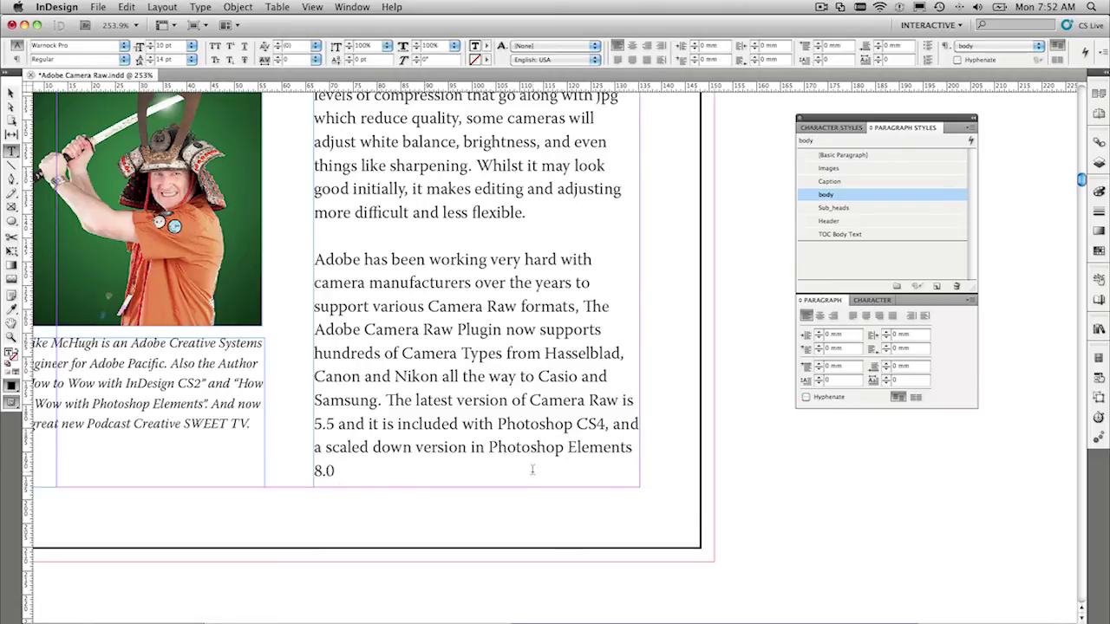
pyautogui.hotkey('shift', 'Return')
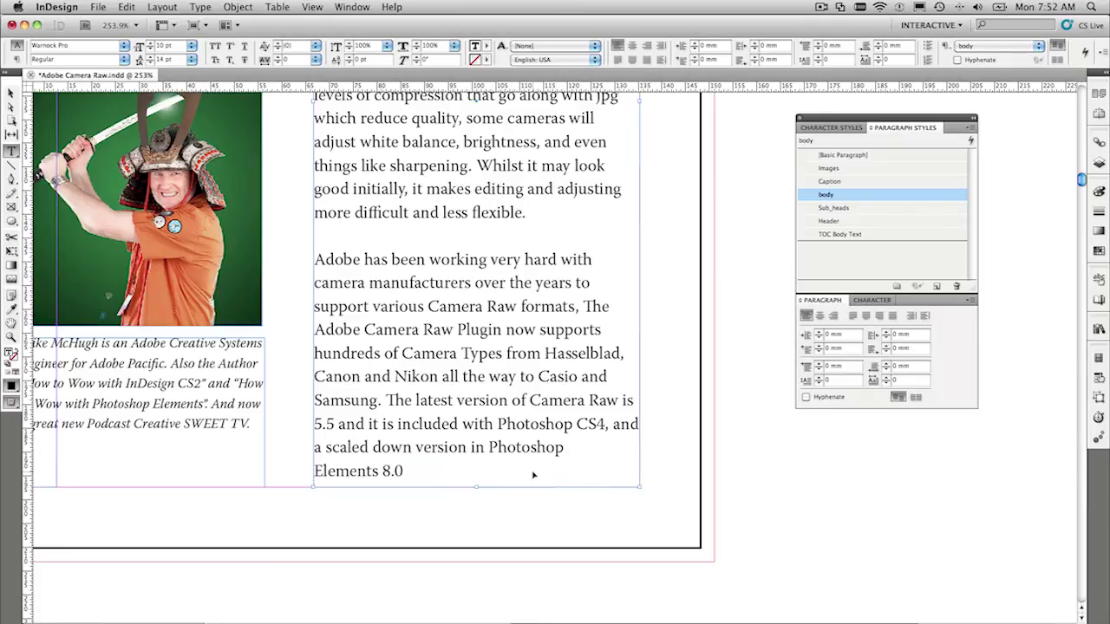
pyautogui.press('BackSpace')
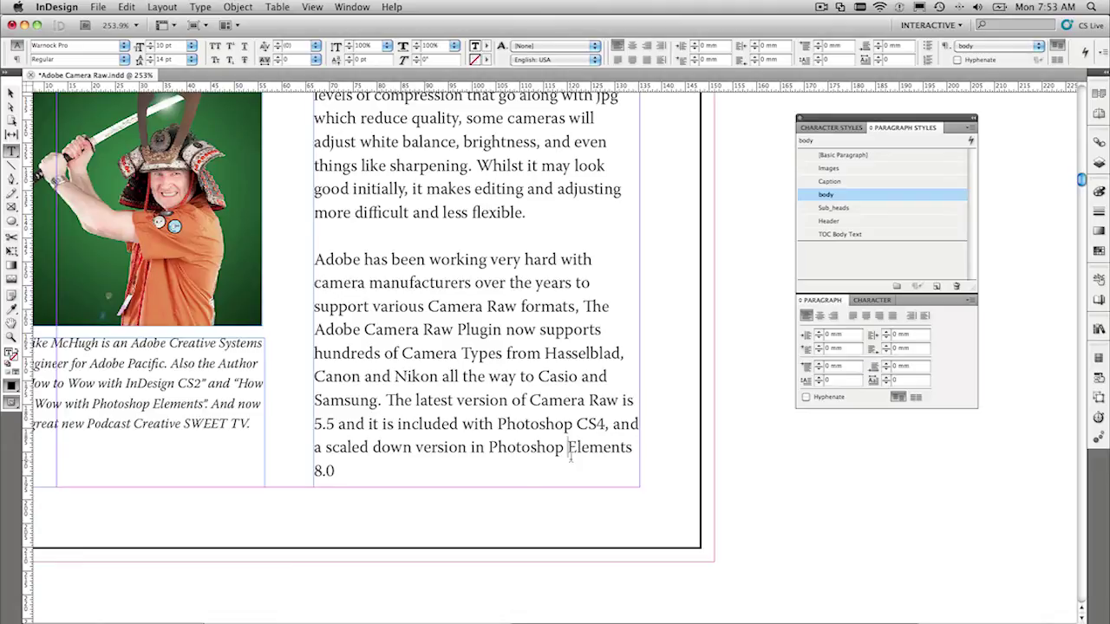
pyautogui.click(635, 448)
pyautogui.press('Delete')
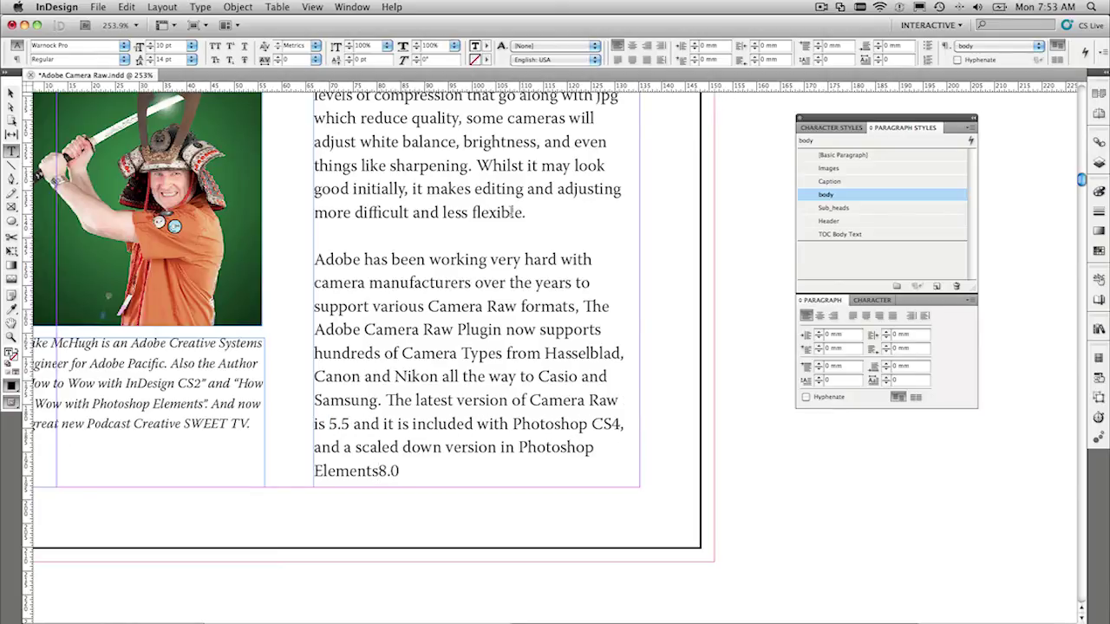
# Step: Insert a nonbreaking space between 'Elements' and '8.0' and show hidden characters
pyautogui.click(199, 7)
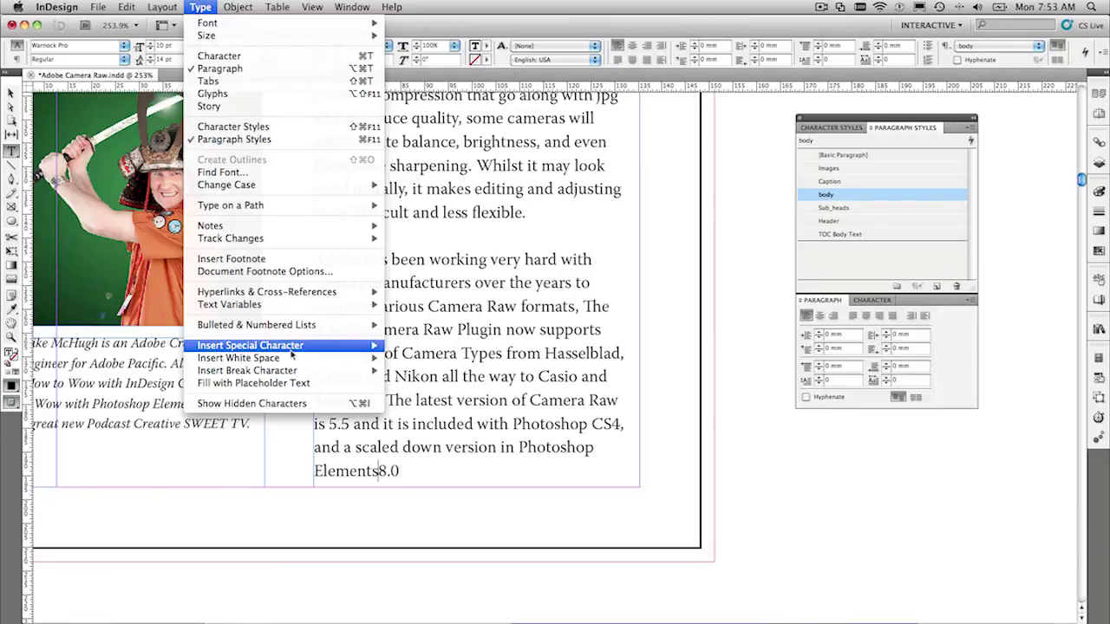
pyautogui.moveTo(291, 357)
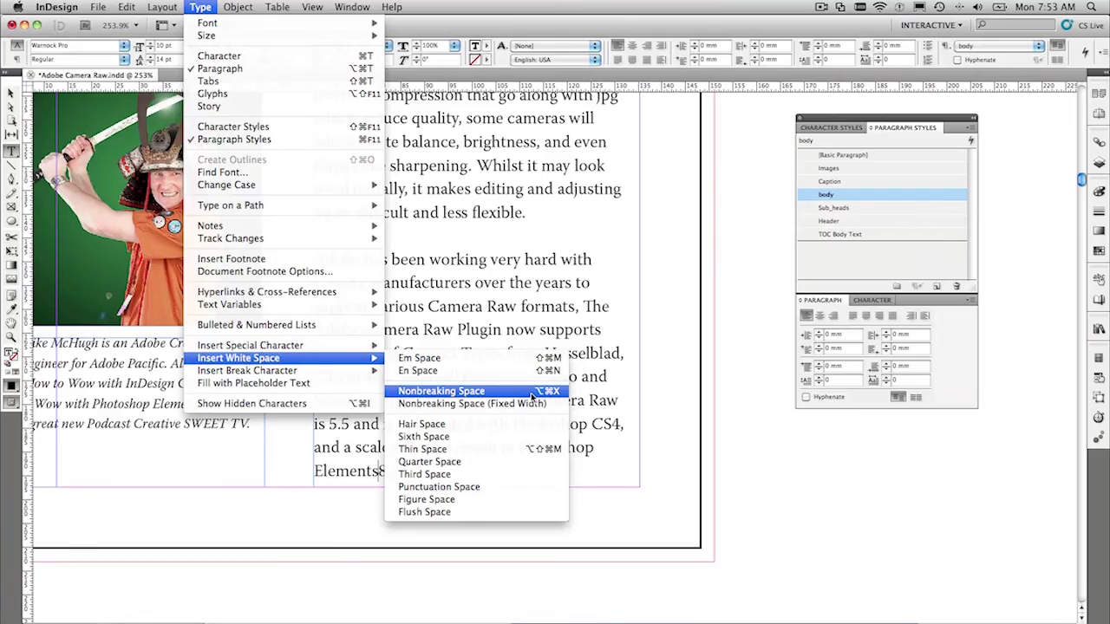
pyautogui.click(531, 393)
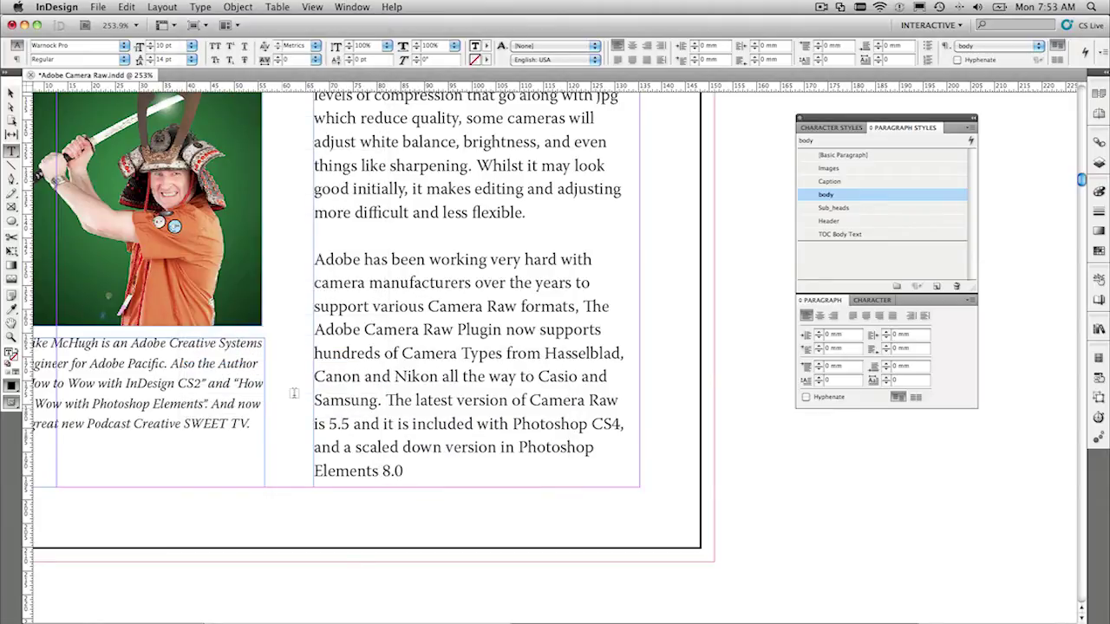
pyautogui.hotkey('ctrl', 'F2')
pyautogui.press('alt+super+i')
pyautogui.click(378, 482)
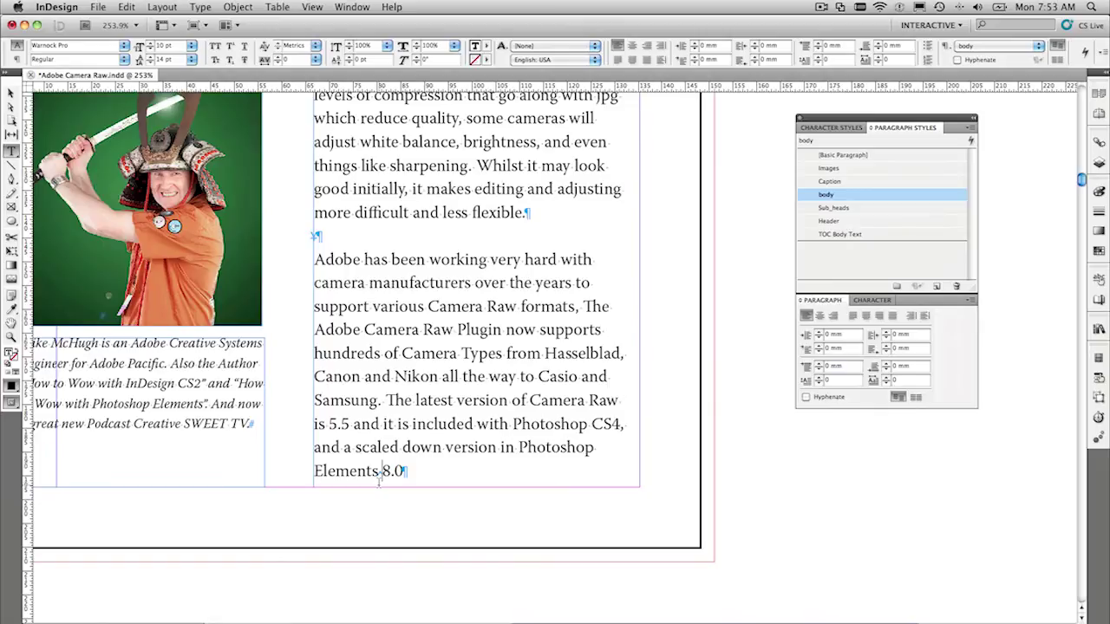
pyautogui.click(439, 376)
pyautogui.write('d')
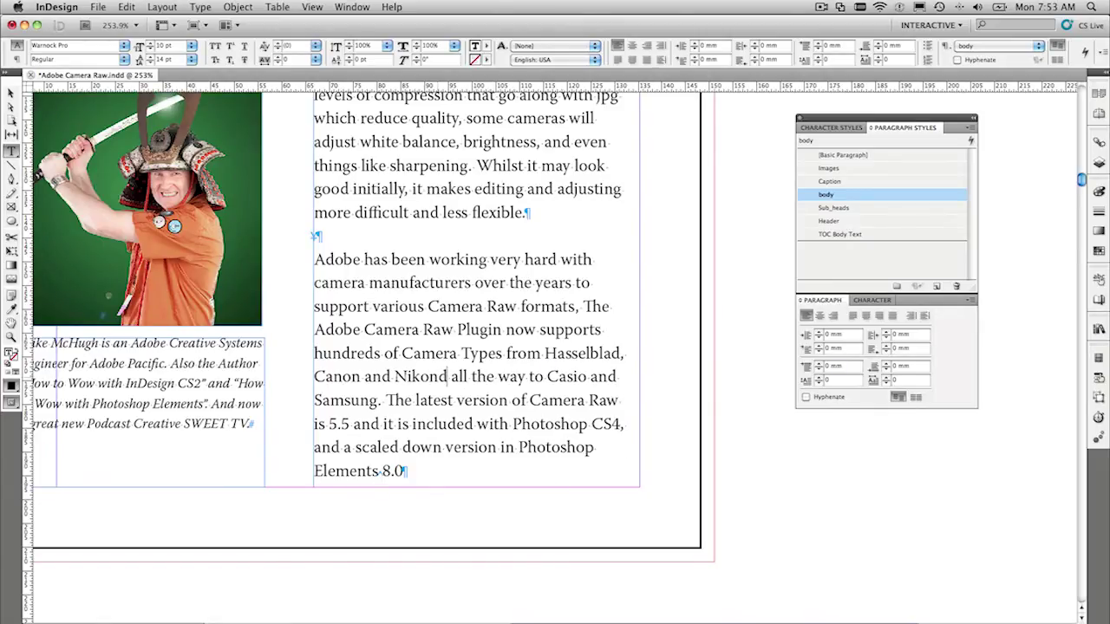
pyautogui.write('yydtd ydf dfysdft f')
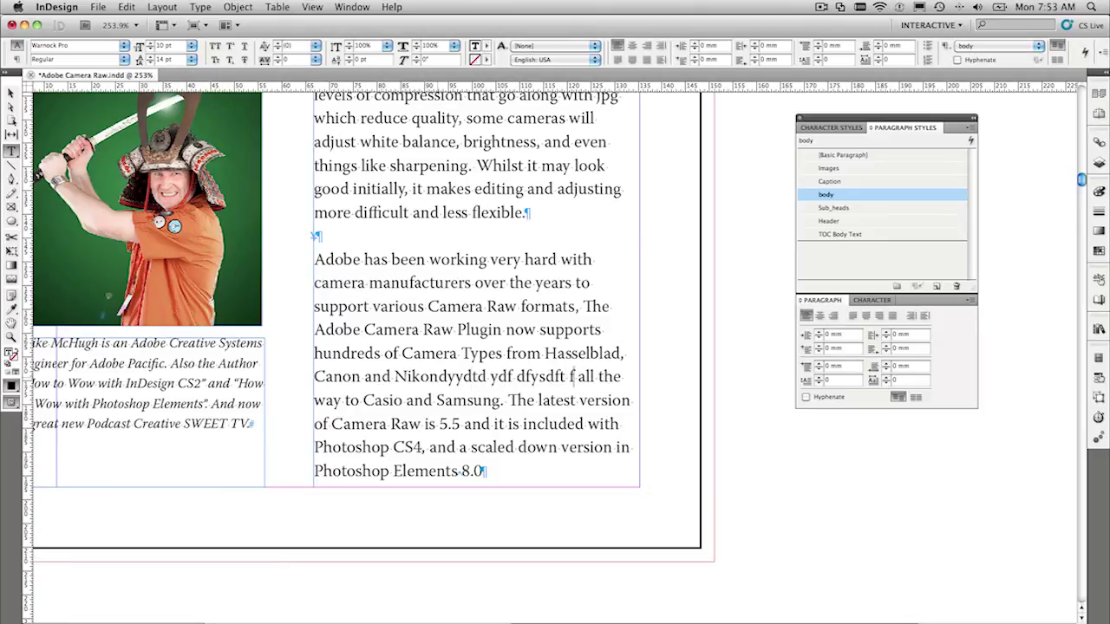
pyautogui.moveTo(458, 471); pyautogui.dragTo(470, 471)
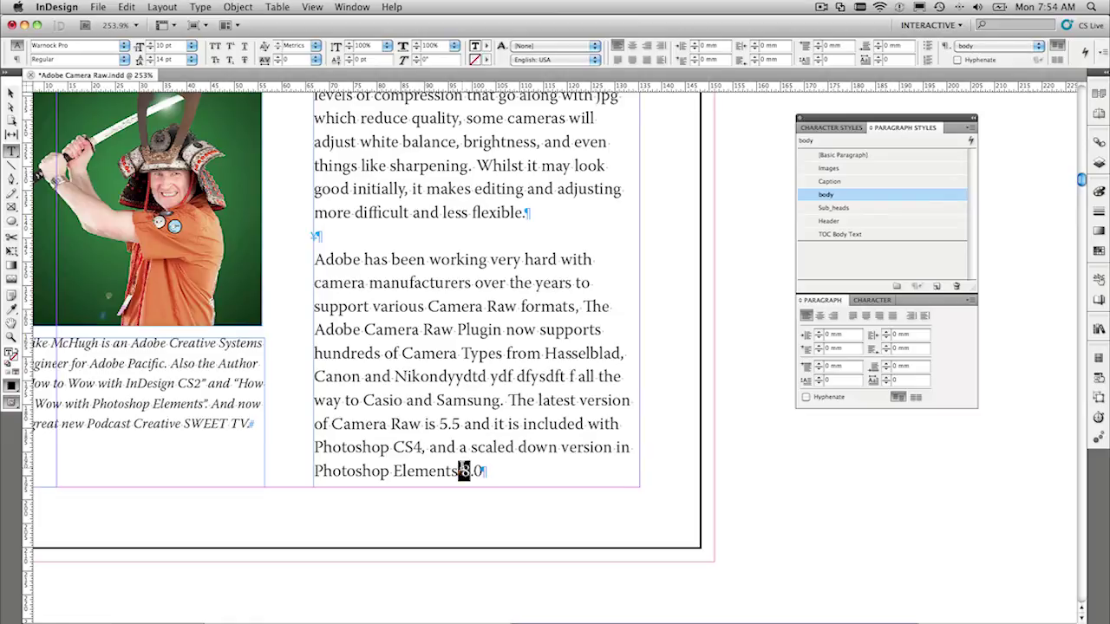
# Step: Fit the page in view, scroll to The Camera Raw Workflow page, and select the bottom subhead's text
pyautogui.press('super+0')
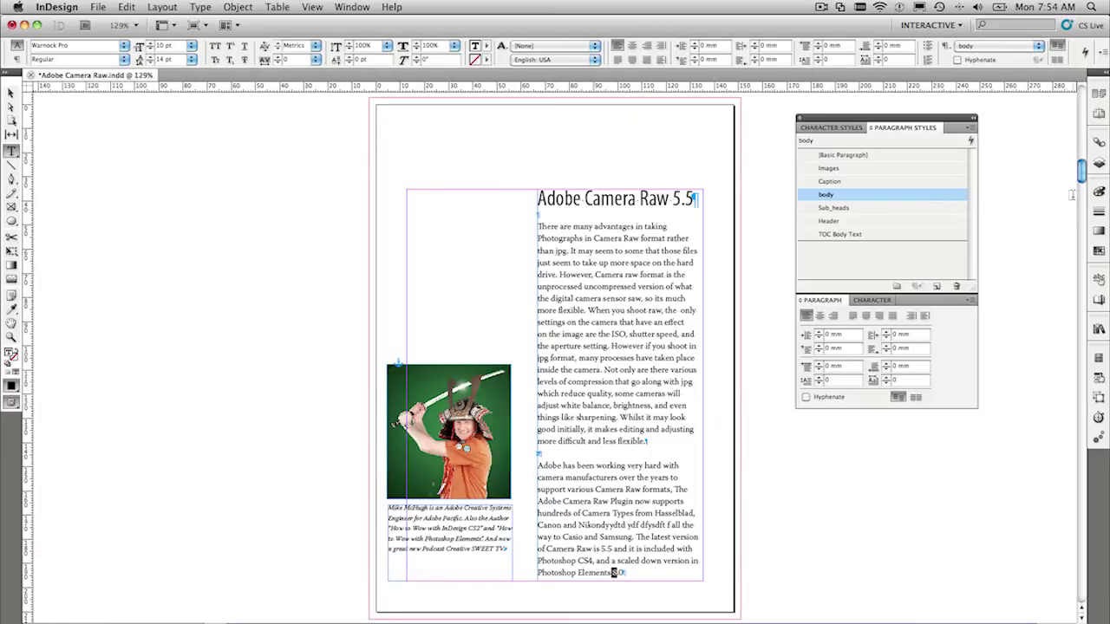
pyautogui.moveTo(1082, 180); pyautogui.dragTo(1076, 217)
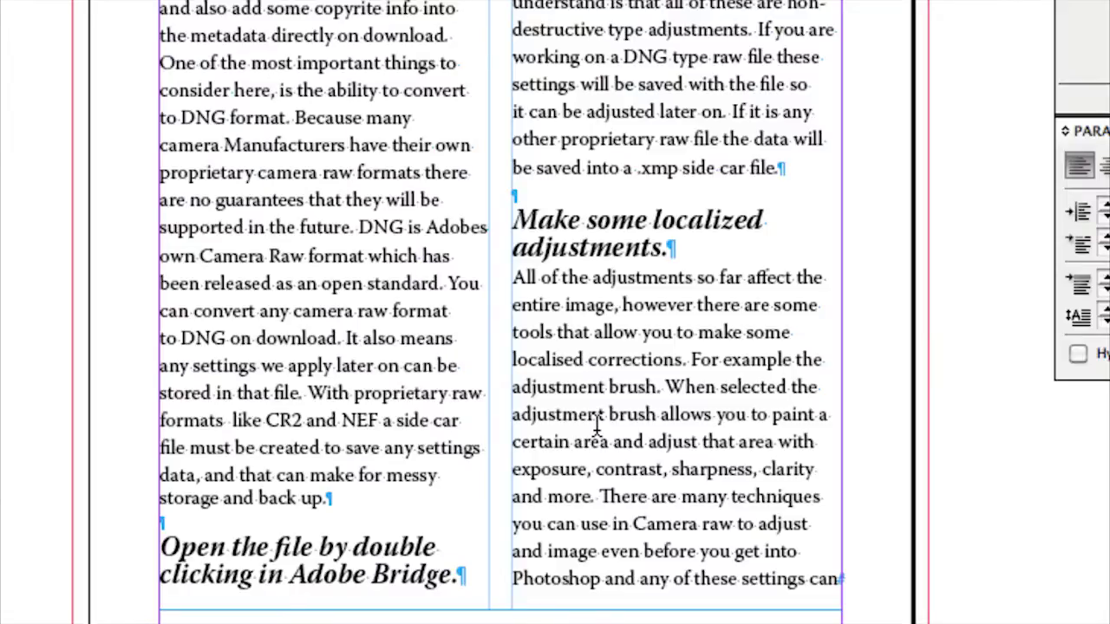
pyautogui.moveTo(301, 547); pyautogui.dragTo(328, 577)
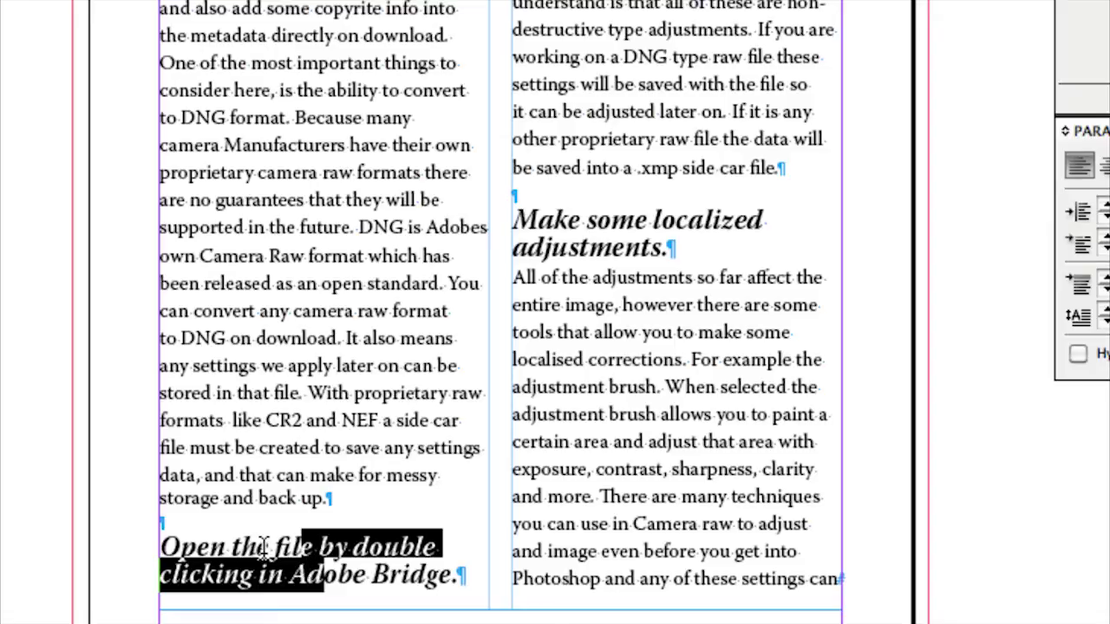
pyautogui.scroll(5, 448, 512)
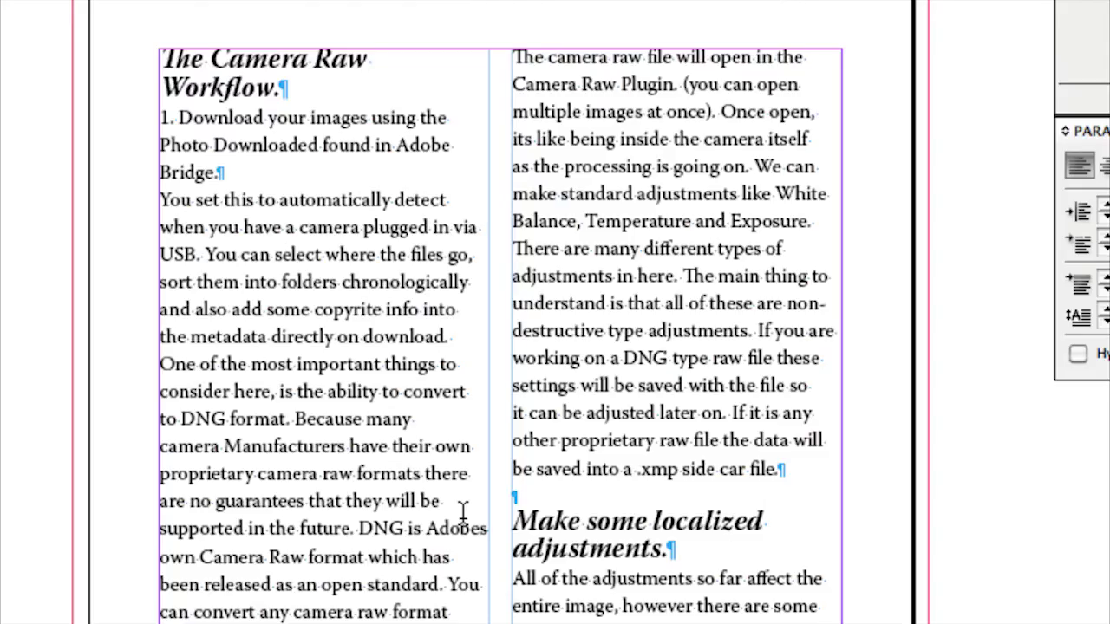
pyautogui.moveTo(595, 221); pyautogui.dragTo(603, 275)
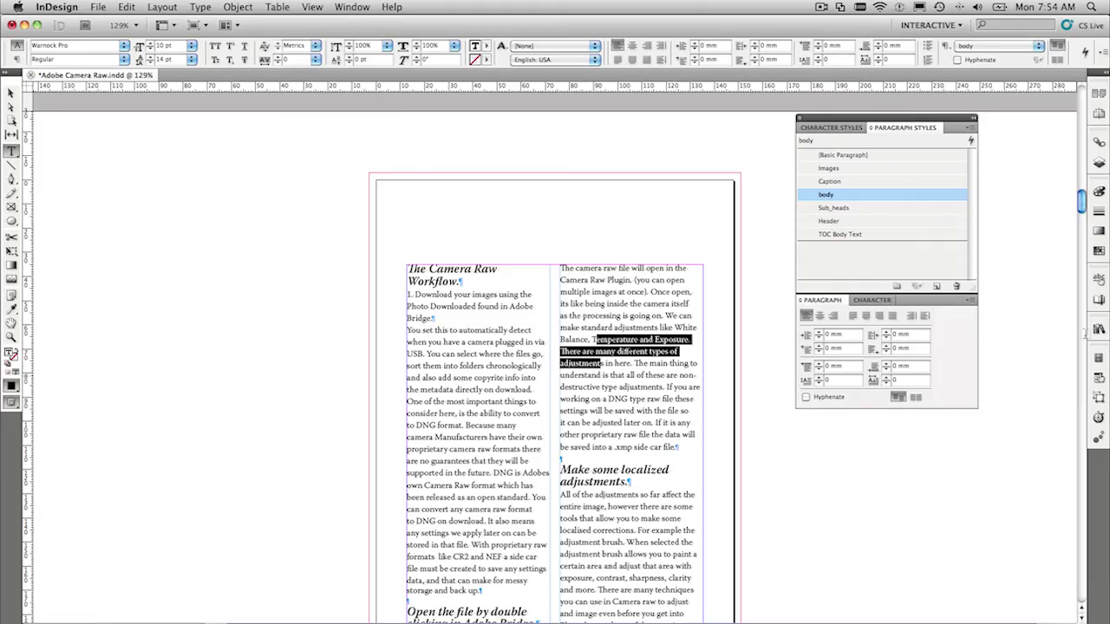
pyautogui.moveTo(1082, 206); pyautogui.dragTo(1082, 213)
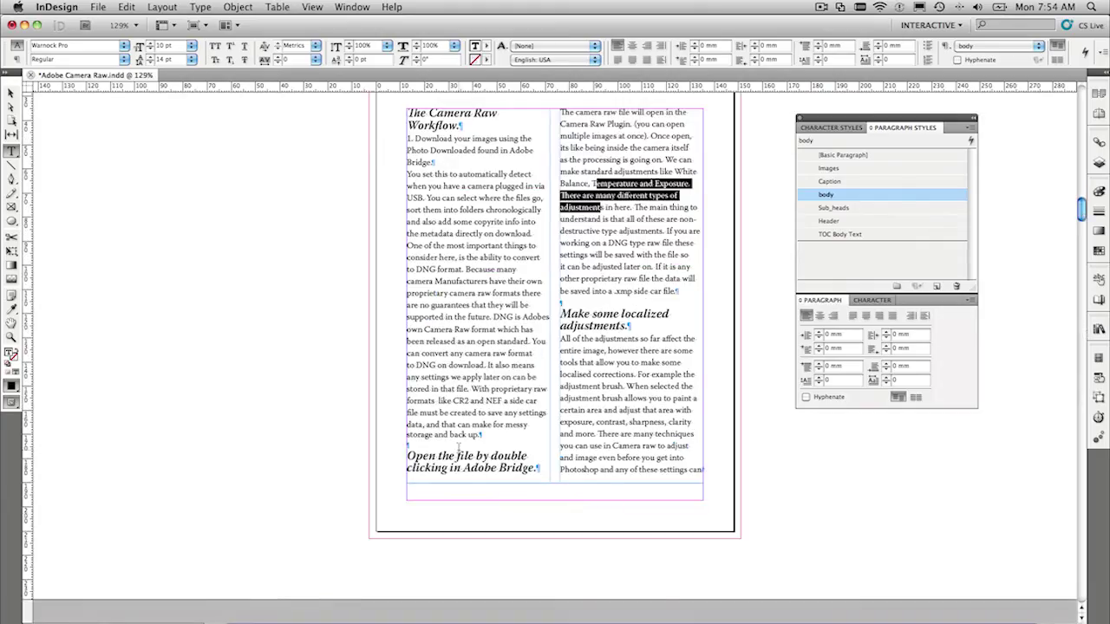
pyautogui.click(577, 159)
pyautogui.moveTo(577, 159); pyautogui.dragTo(591, 184)
pyautogui.moveTo(439, 457); pyautogui.dragTo(485, 469)
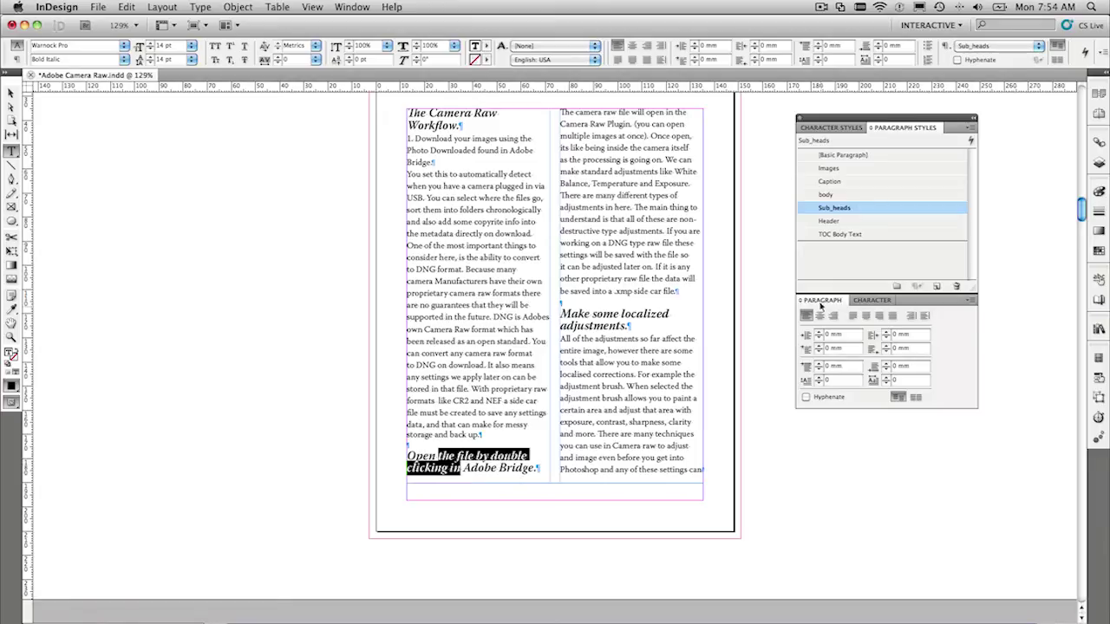
# Step: Open Keep Options for the Adobe Bridge subhead, move the dialog aside, and turn on Preview
pyautogui.click(973, 301)
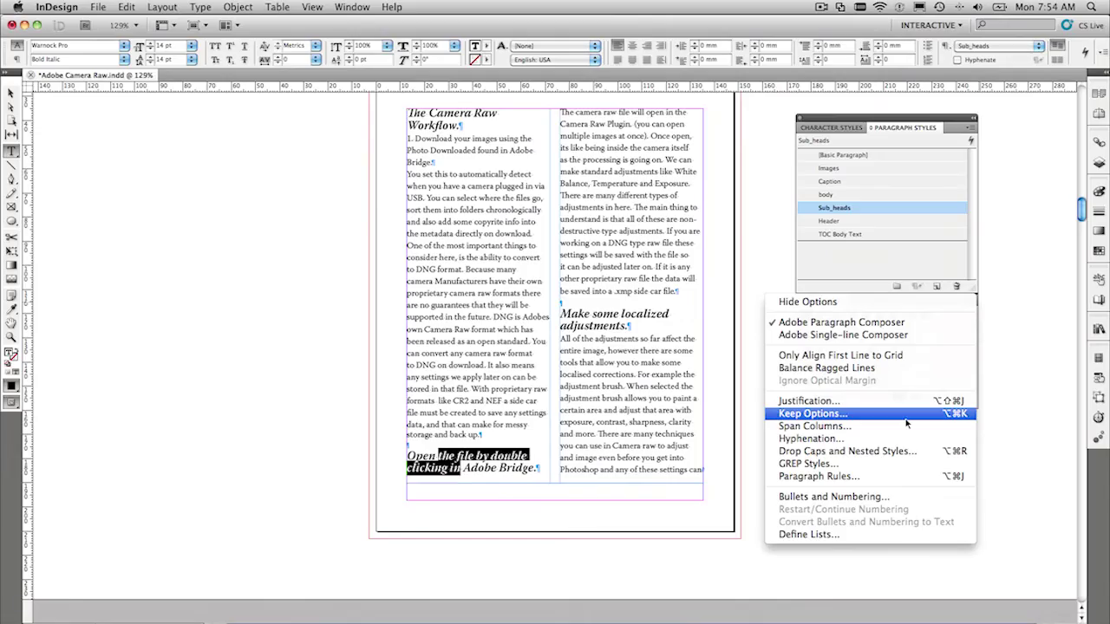
pyautogui.click(906, 417)
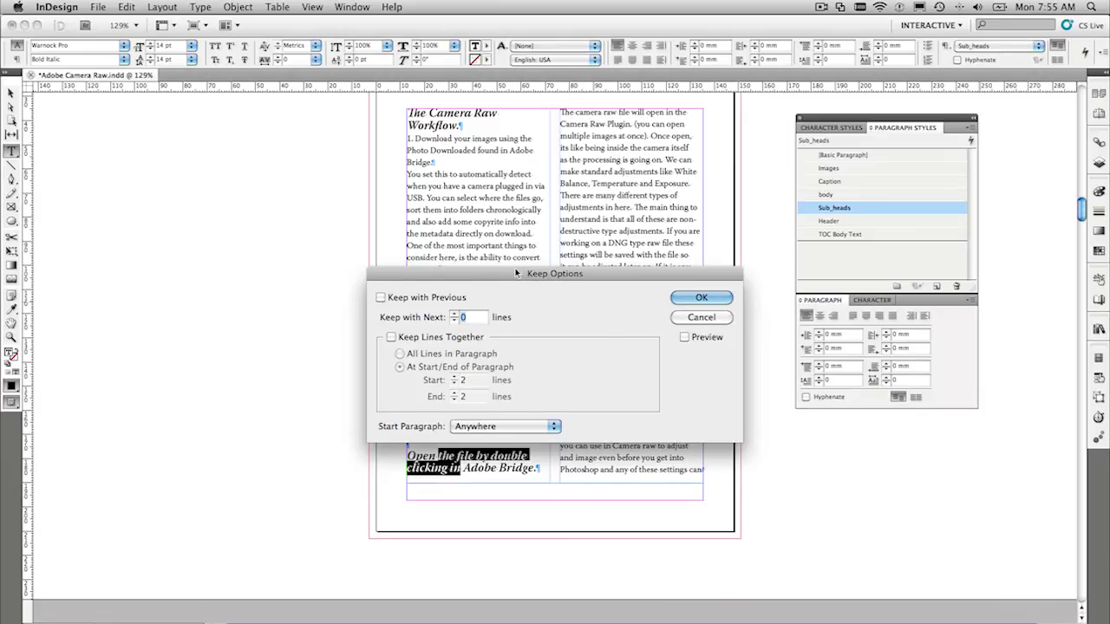
pyautogui.moveTo(516, 273); pyautogui.dragTo(458, 155)
pyautogui.click(620, 218)
pyautogui.moveTo(616, 154); pyautogui.dragTo(449, 173)
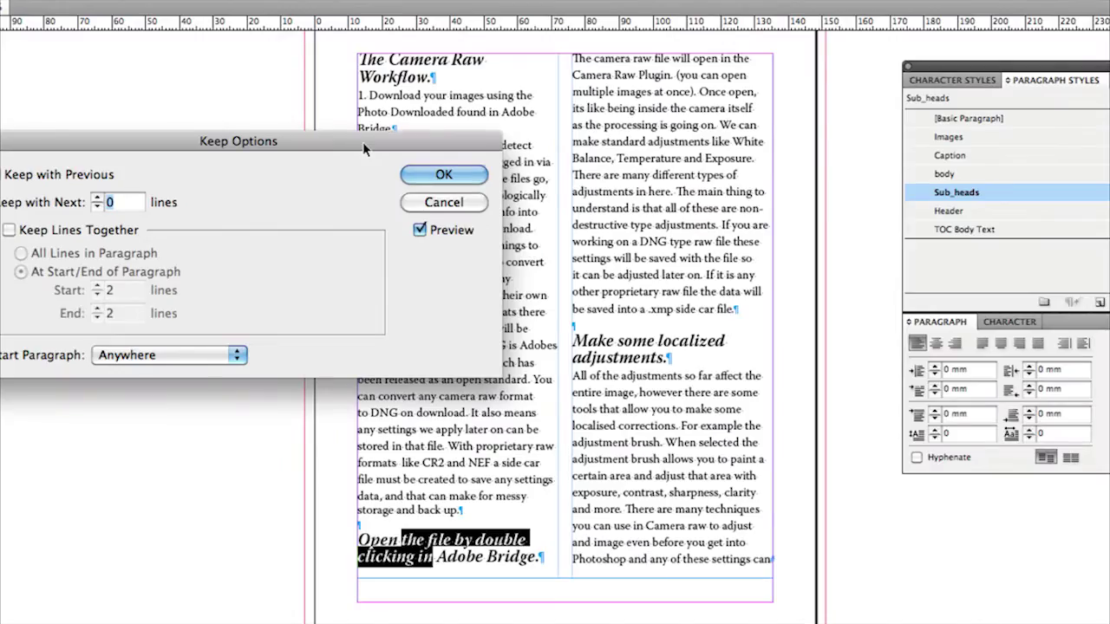
# Step: Step Keep with Next up to 4 lines in the preview, then back down to 3
pyautogui.moveTo(363, 149); pyautogui.dragTo(372, 151)
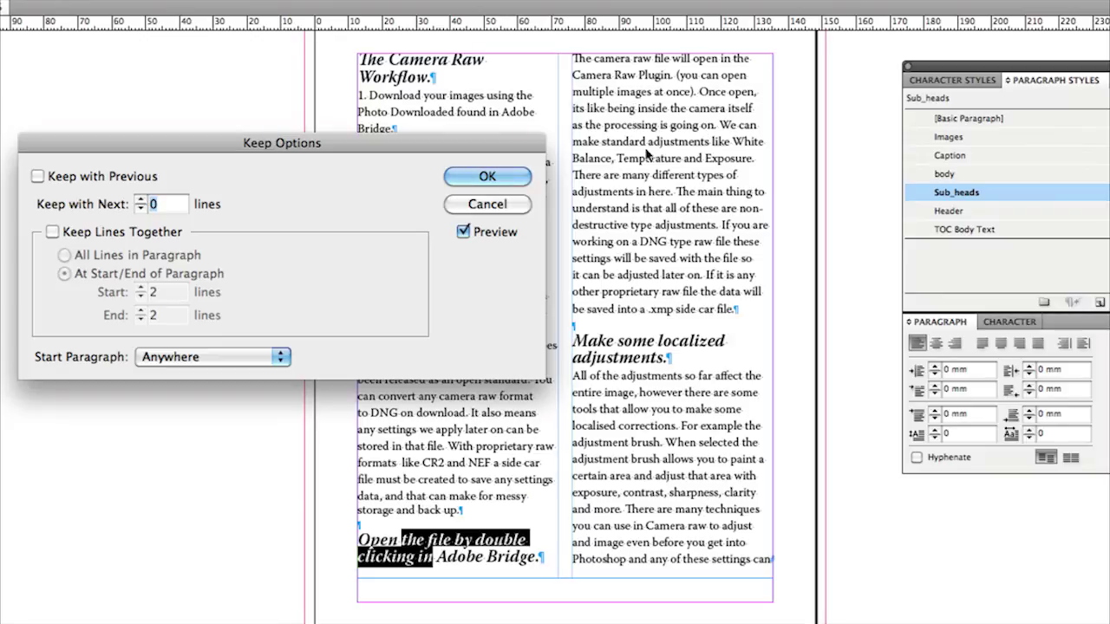
pyautogui.click(141, 200)
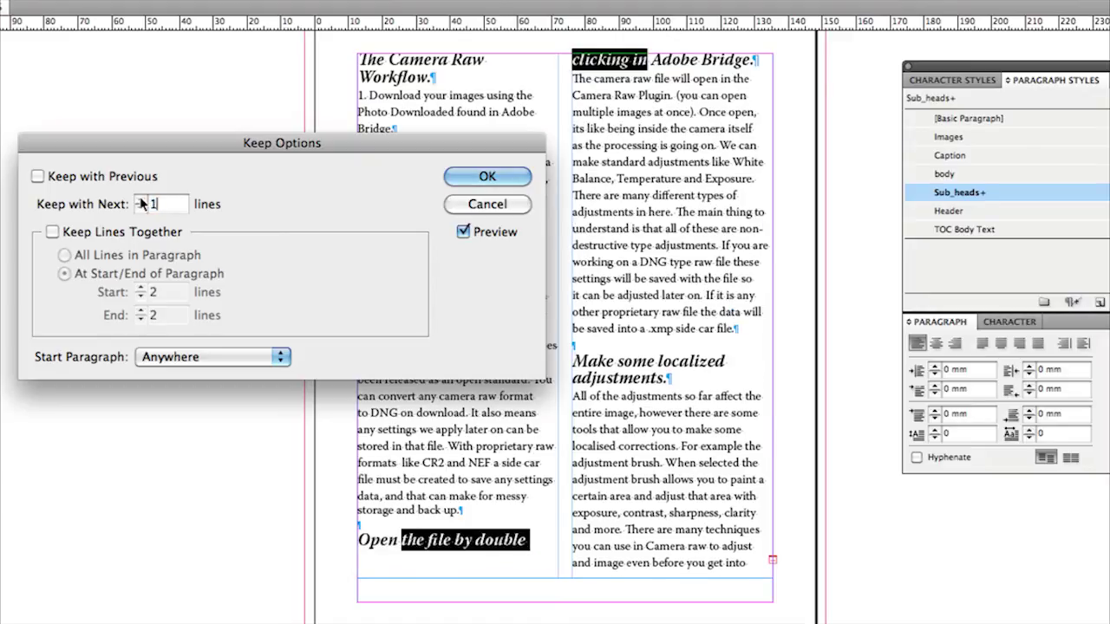
pyautogui.click(141, 200)
pyautogui.click(141, 201)
pyautogui.click(142, 200)
pyautogui.click(141, 207)
# Step: Reset Keep with Next to 0, tick Keep Lines Together, set Keep with Next to 2, and check Start Paragraph
pyautogui.click(141, 208)
pyautogui.click(141, 208)
pyautogui.click(140, 208)
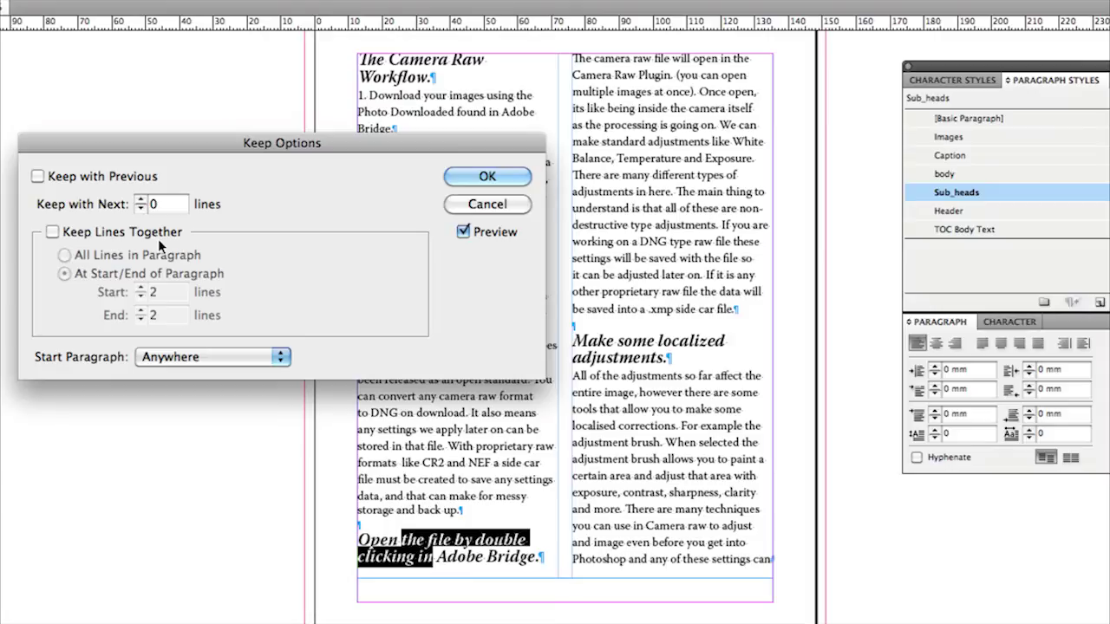
pyautogui.click(153, 237)
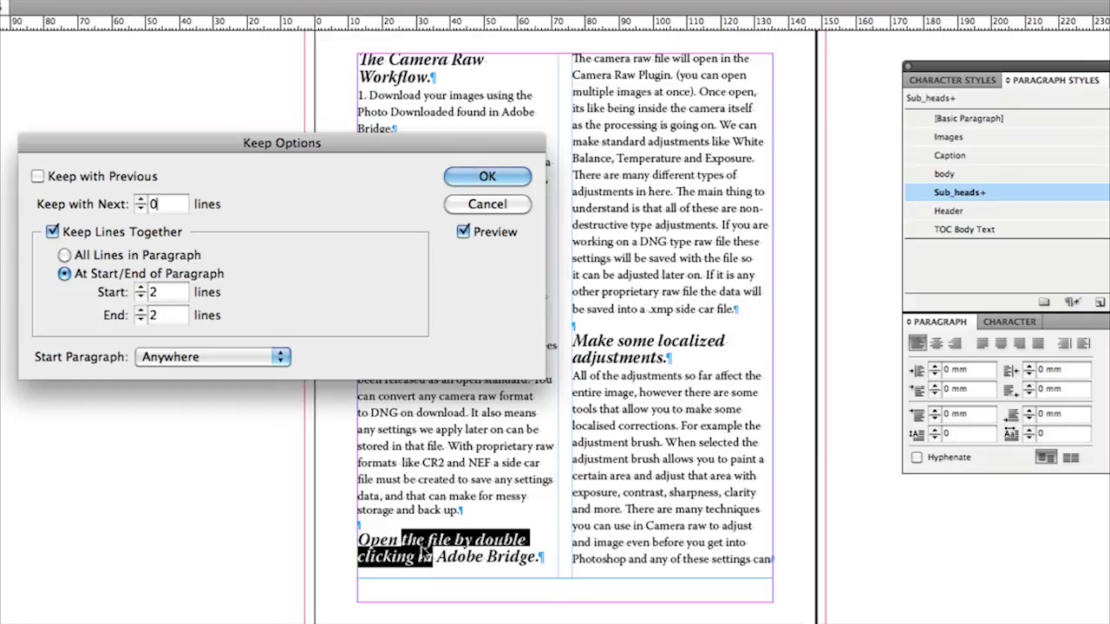
pyautogui.click(144, 200)
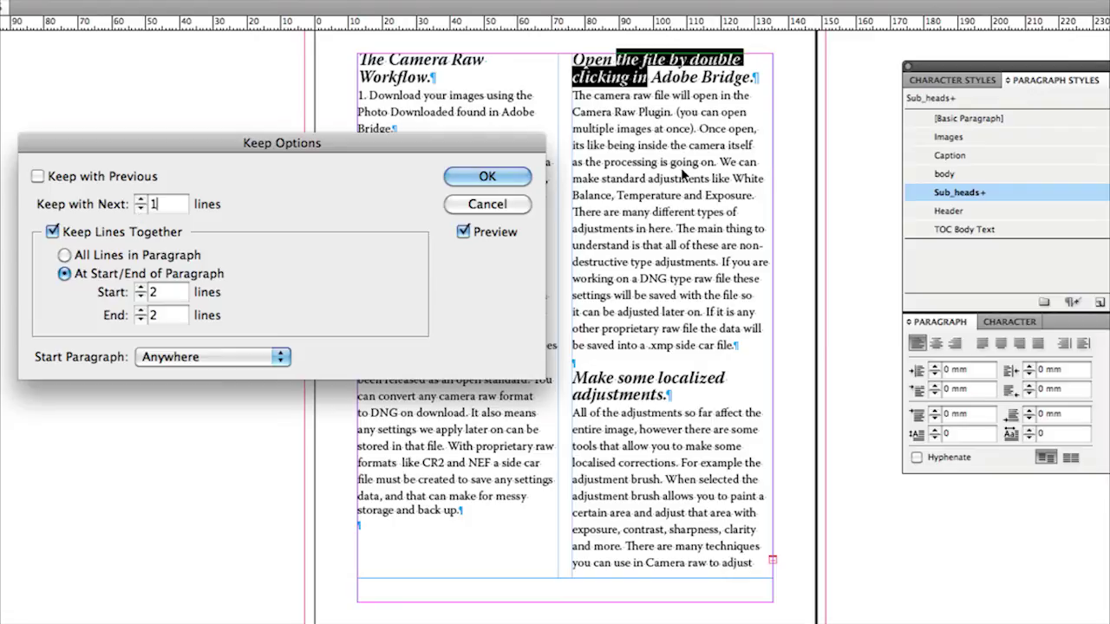
pyautogui.click(143, 200)
pyautogui.click(255, 359)
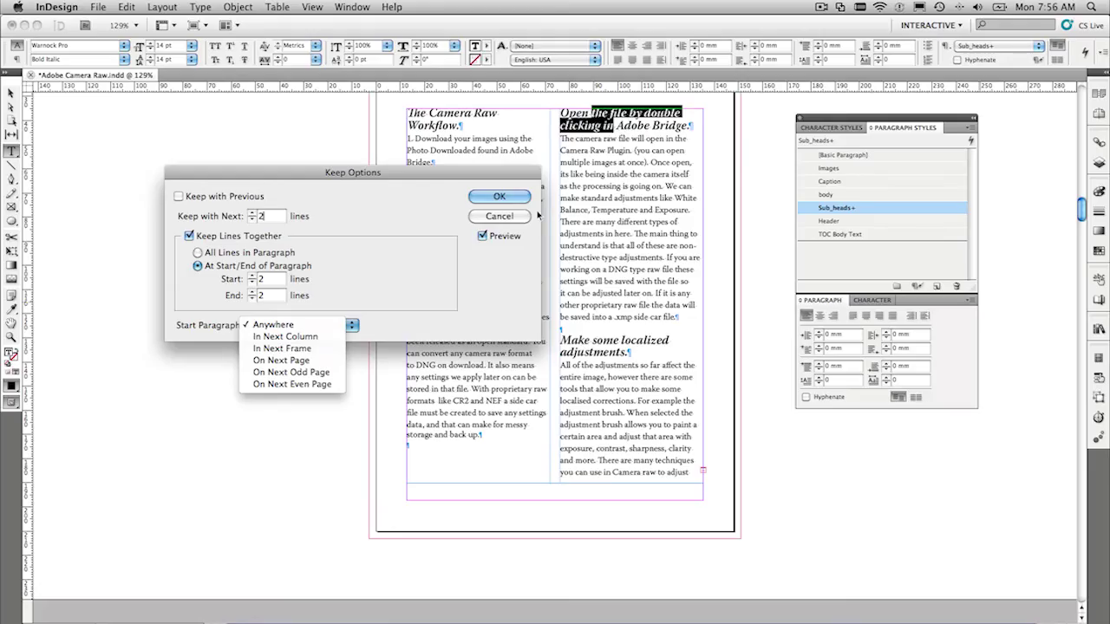
# Step: Cancel the paragraph-level keep changes and bring up the Sub_heads style's Keep Options
pyautogui.click(537, 214)
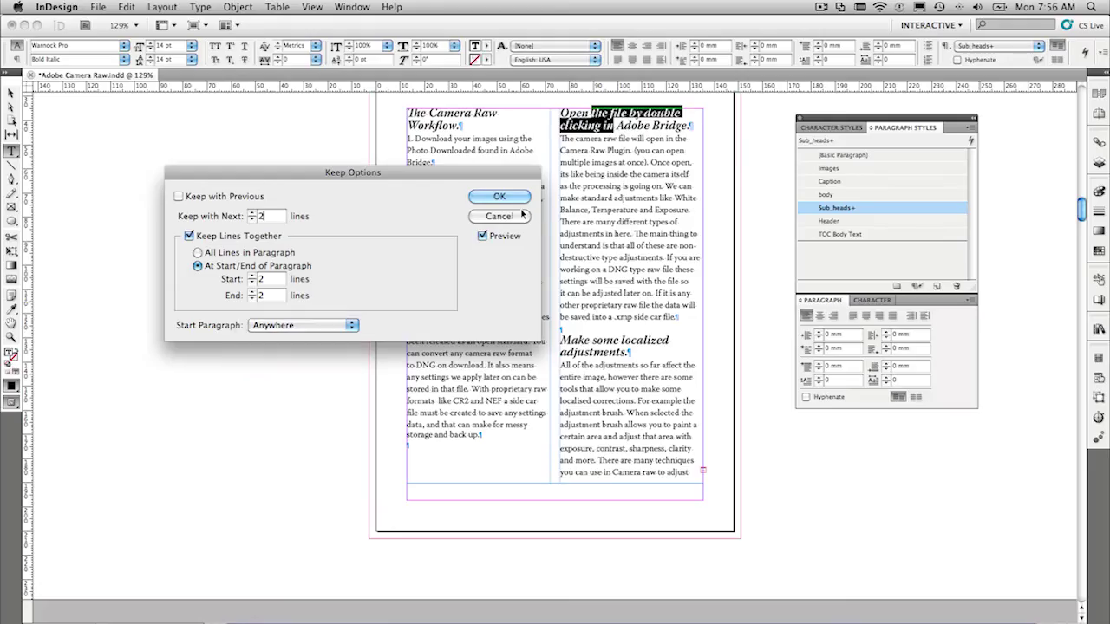
pyautogui.click(515, 215)
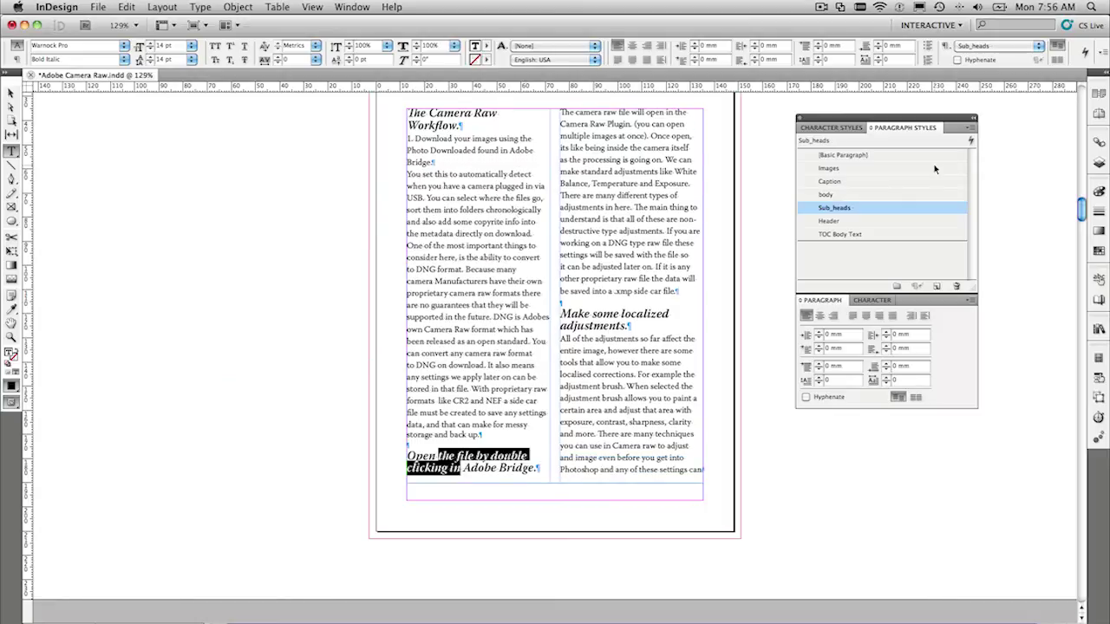
pyautogui.doubleClick(872, 209)
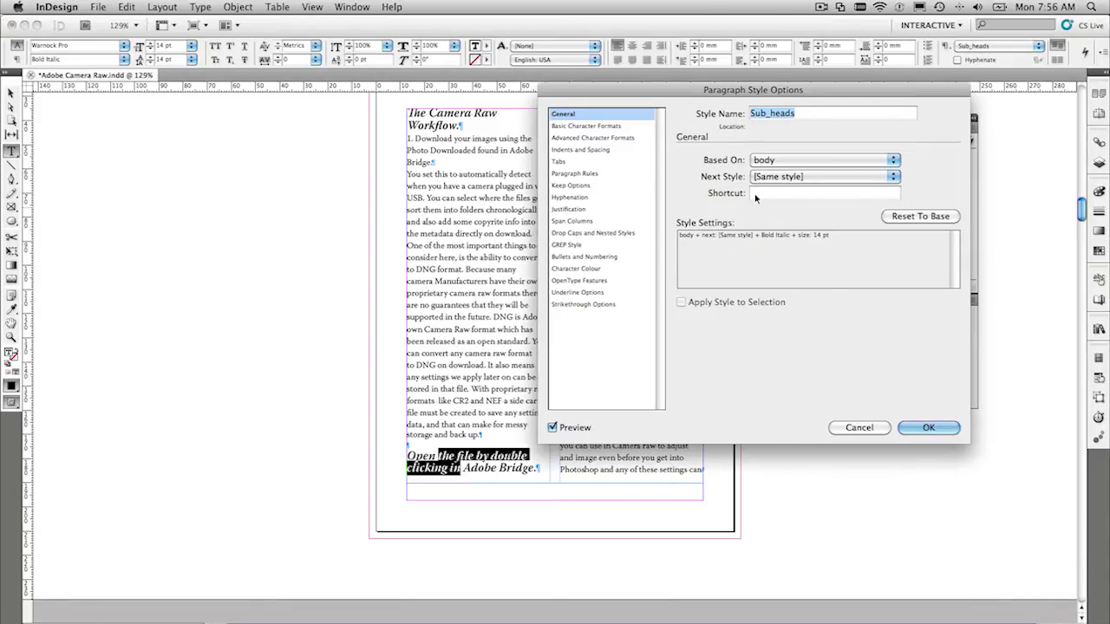
pyautogui.click(574, 186)
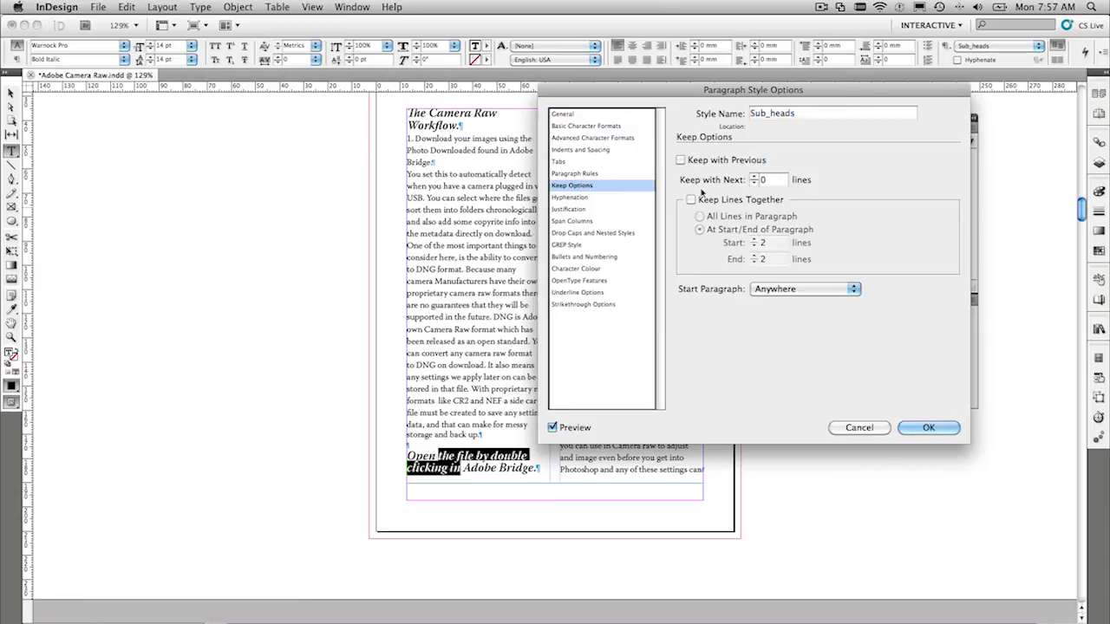
# Step: Give Sub_heads Keep with Previous, Keep with Next 1 line and Keep Lines Together, and save
pyautogui.click(699, 161)
pyautogui.click(754, 177)
pyautogui.click(731, 199)
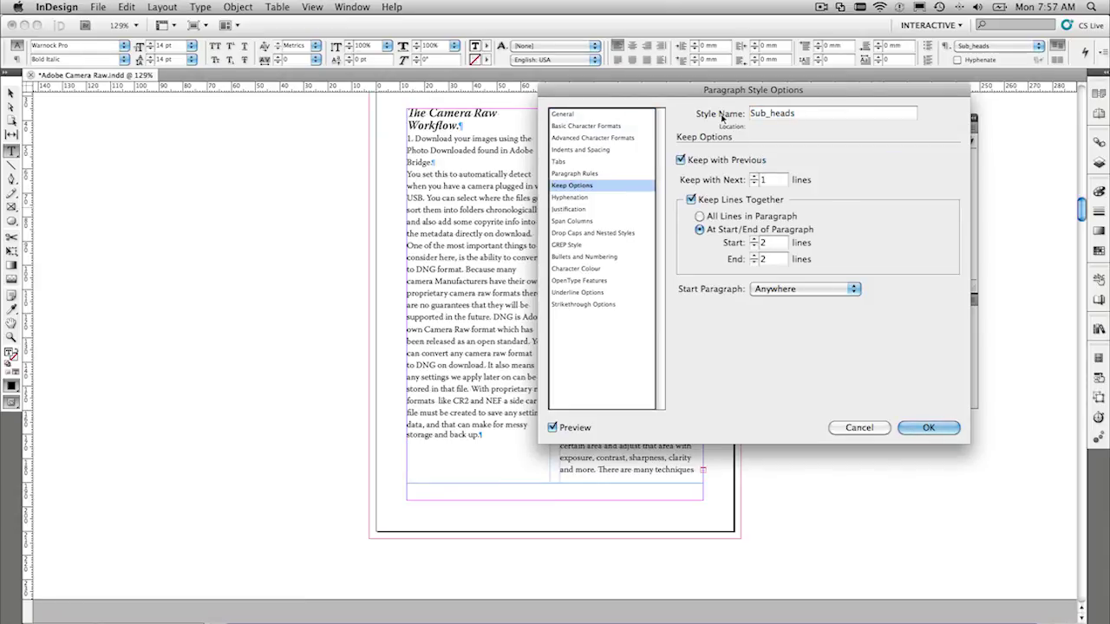
pyautogui.click(920, 427)
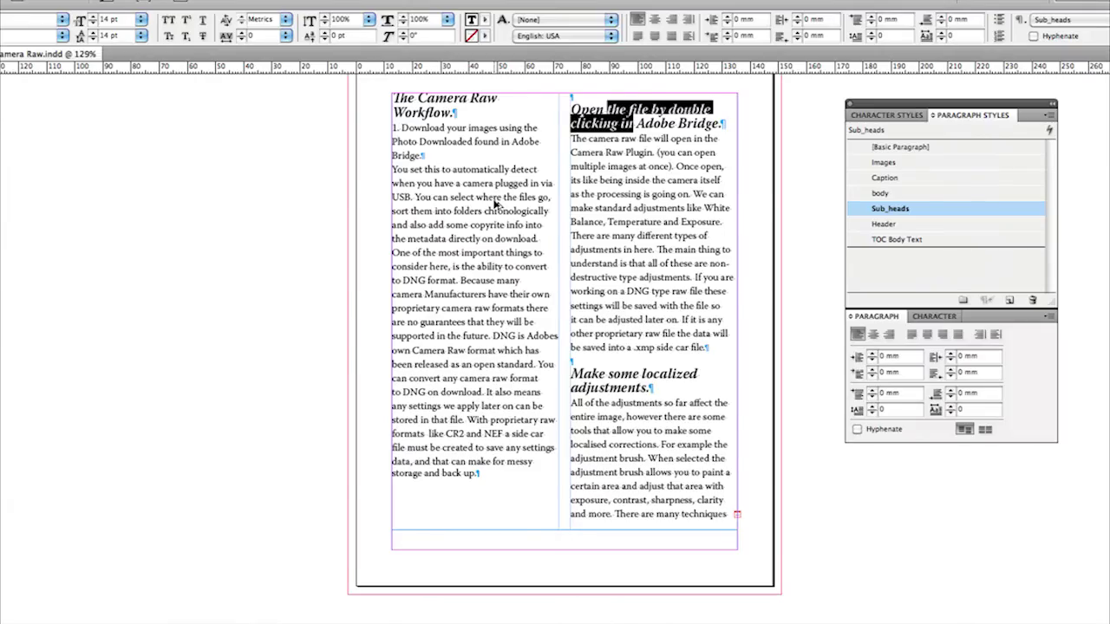
# Step: Deselect the subhead and insert a non-breaking space between 'Adobe' and 'Bridge' with Cmd+Opt+X
pyautogui.press('Escape')
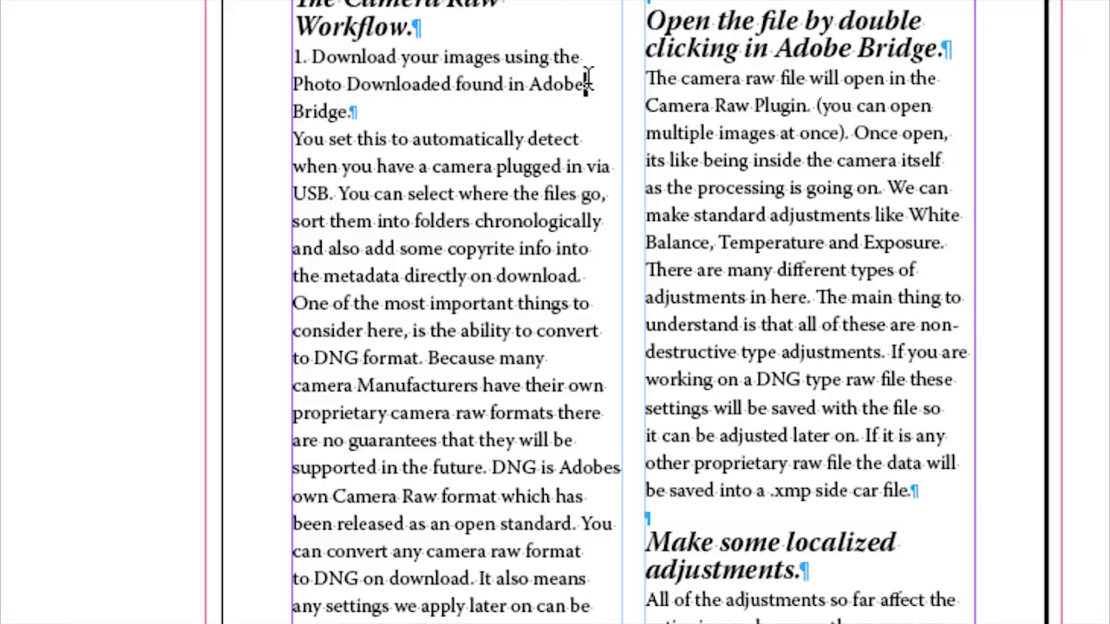
pyautogui.hotkey('ctrl', 'shift', 'a')
pyautogui.press('Delete')
pyautogui.hotkey('ctrl', 'alt', 'x')
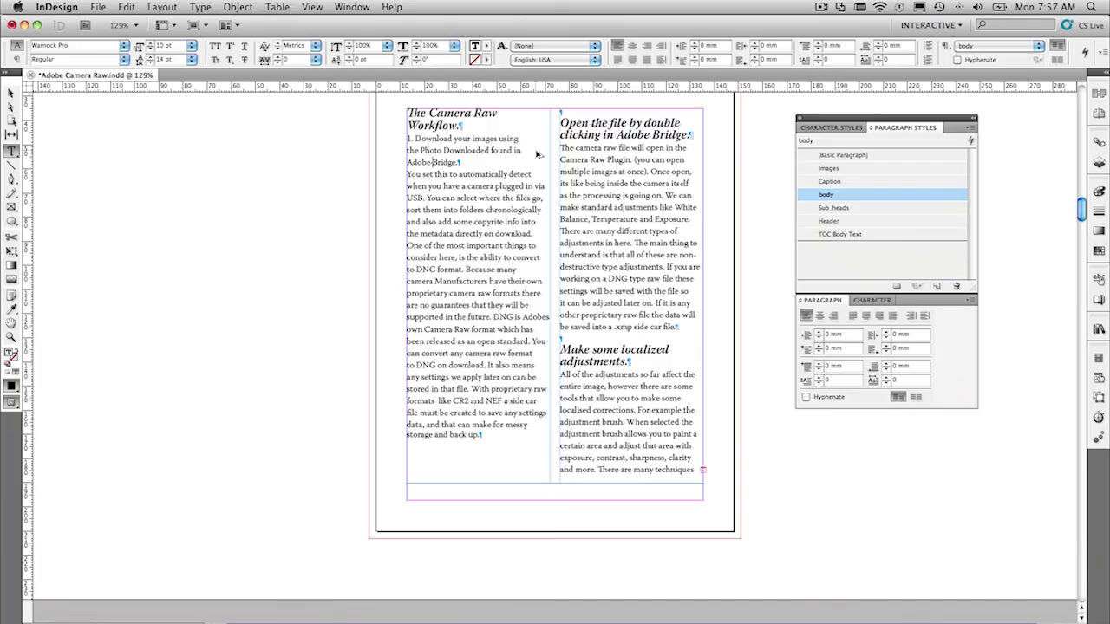
pyautogui.write('-')
# Step: Switch from InDesign to Safari to show the Creative Sweet TV homepage with its 'What Does Adobe do?' post
pyautogui.press('super+Tab')
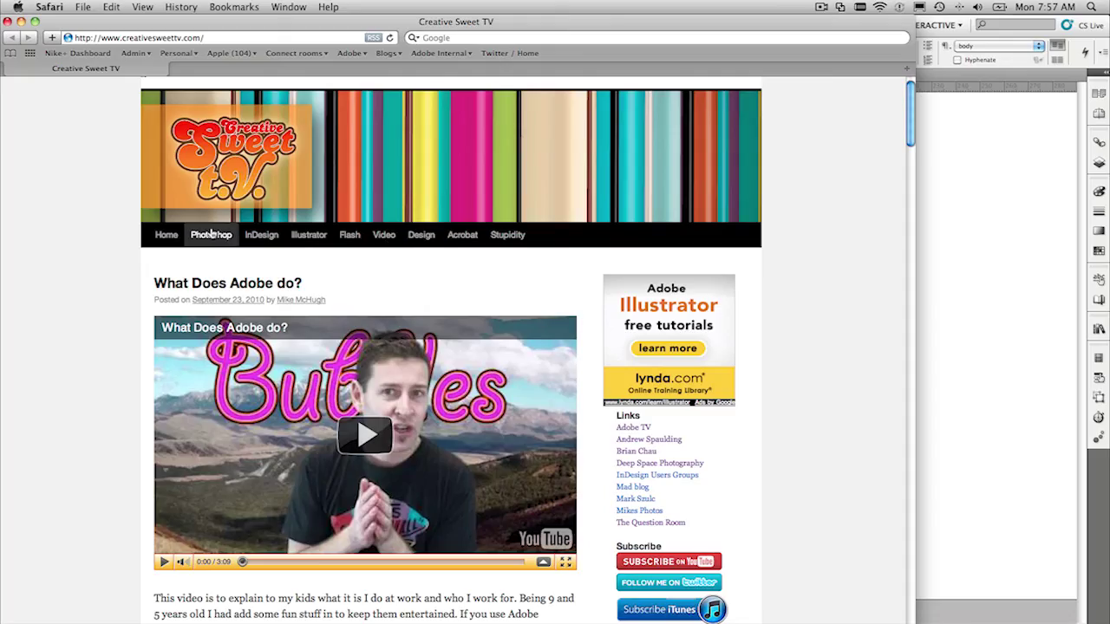